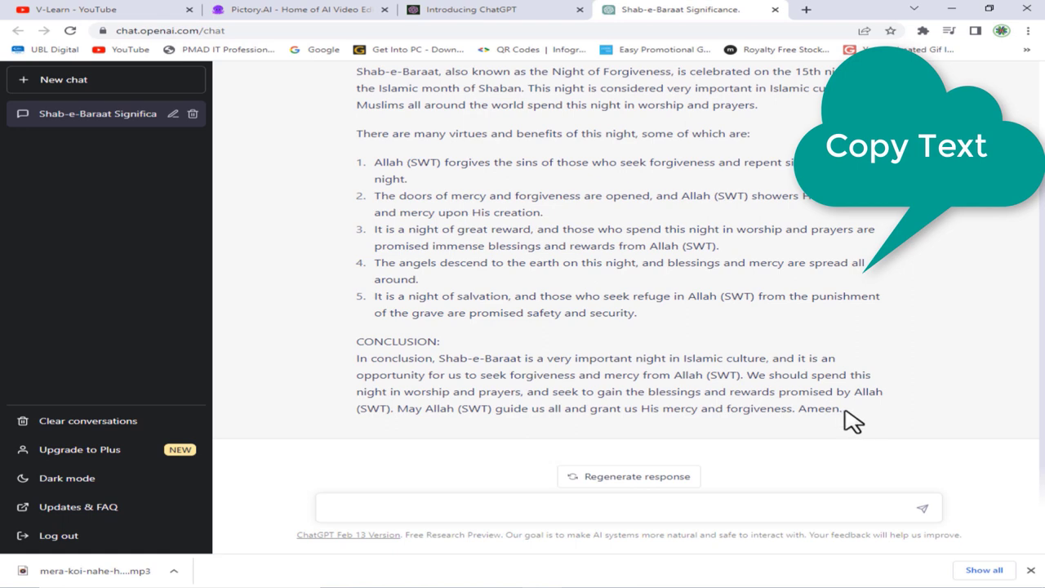
- Copy the entire Shab-e-Baraat script from ChatGPT and open a new browser tab
left_click_drag(855, 422, 356, 135)
right_click(447, 161)
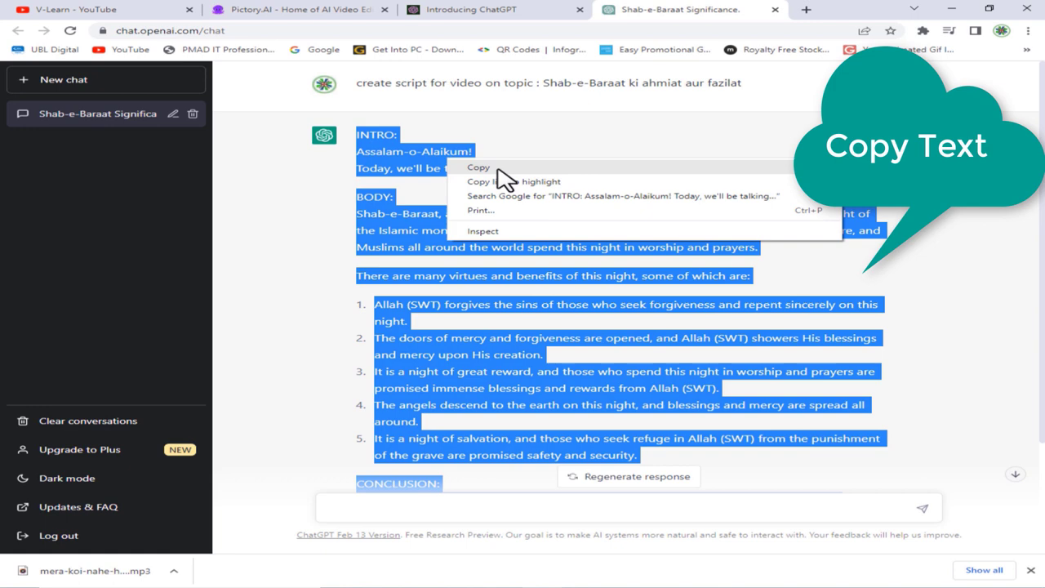
left_click(497, 169)
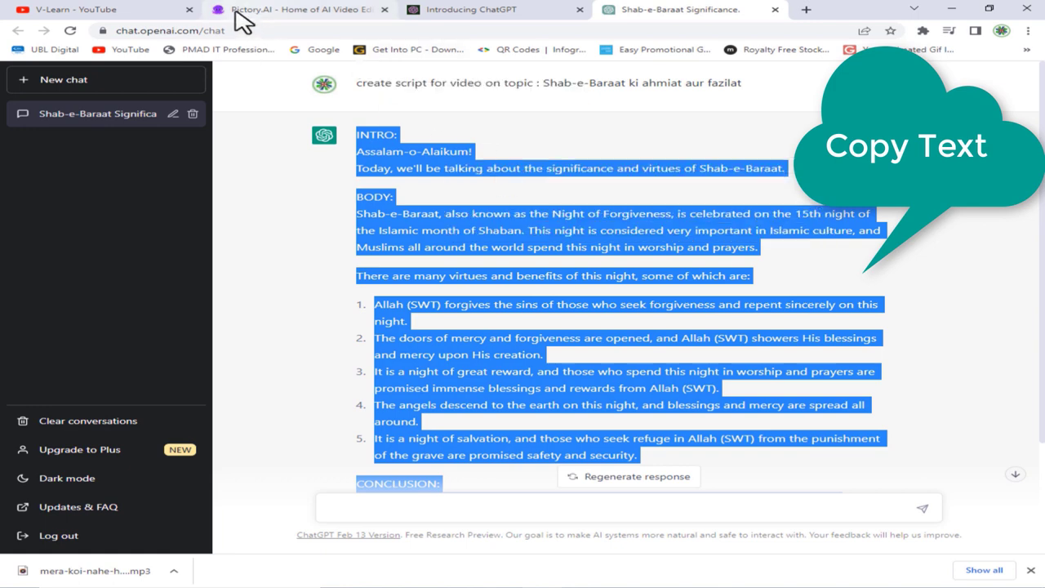
left_click(805, 10)
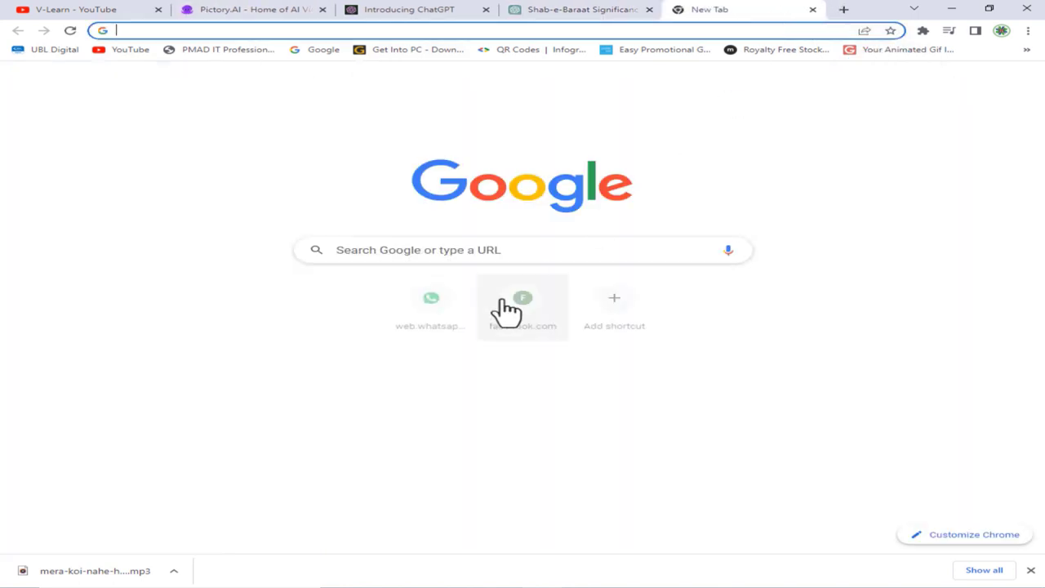
- Search for pictory.ai in the new tab and go to the Pictory site
left_click(518, 251)
type("pic")
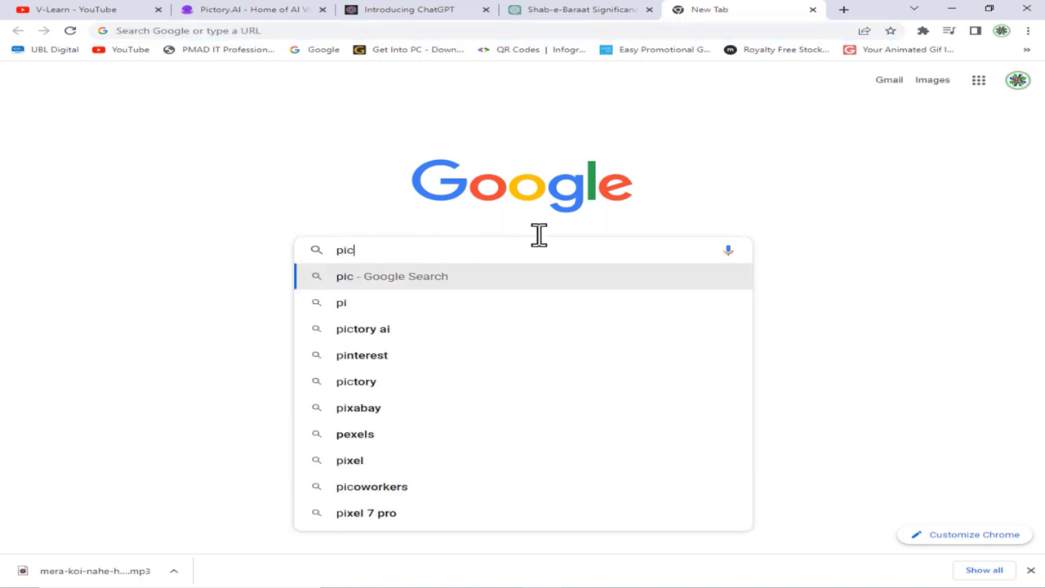
type("to")
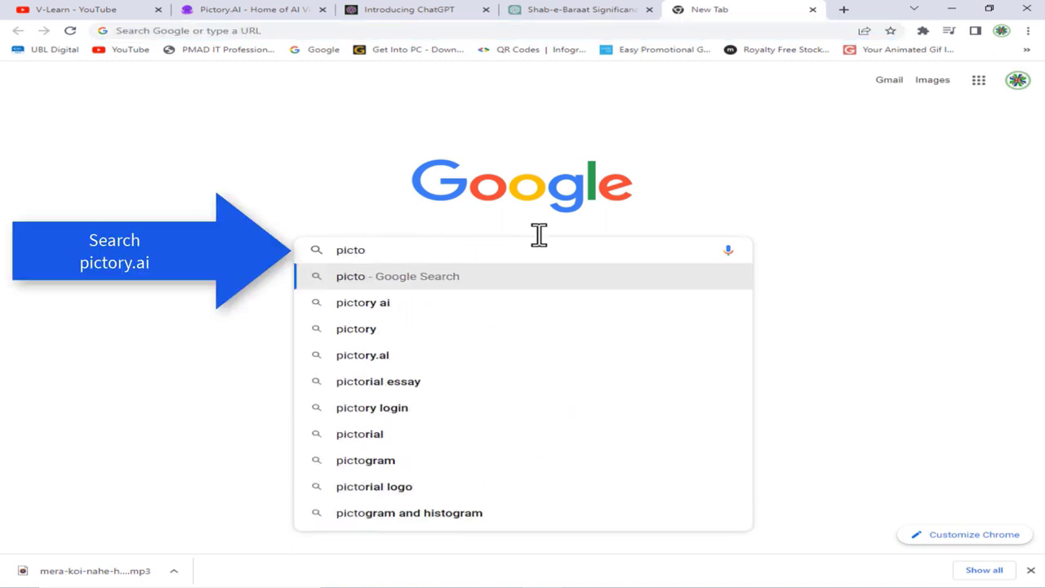
type("ry")
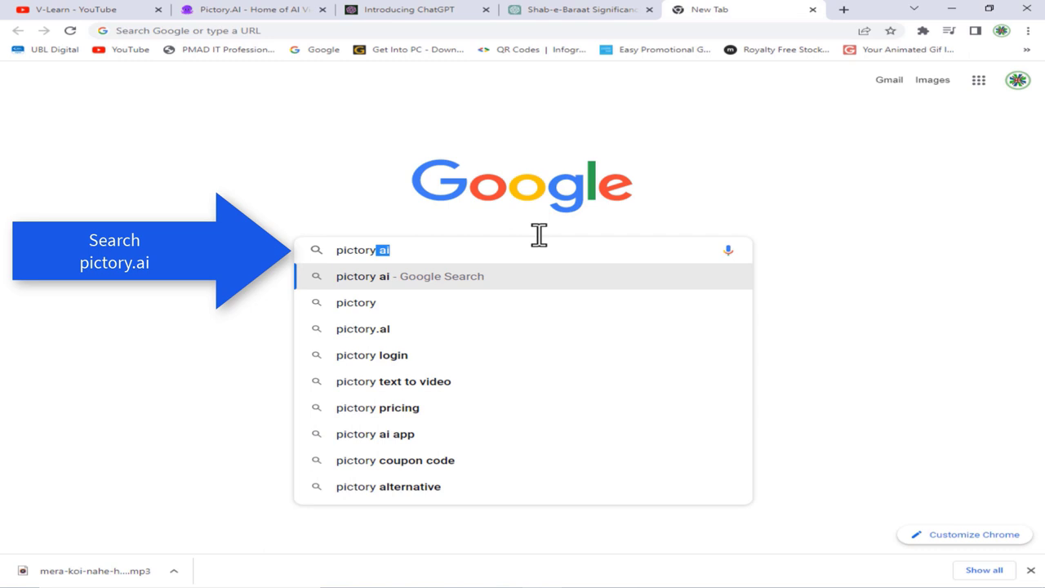
key("BackSpace")
type(".ai")
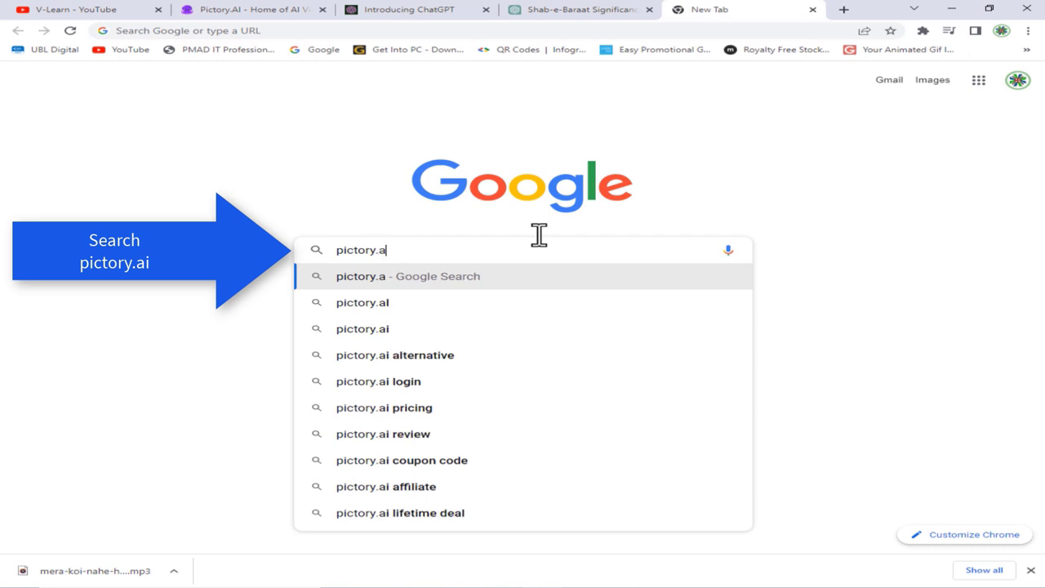
key("Return")
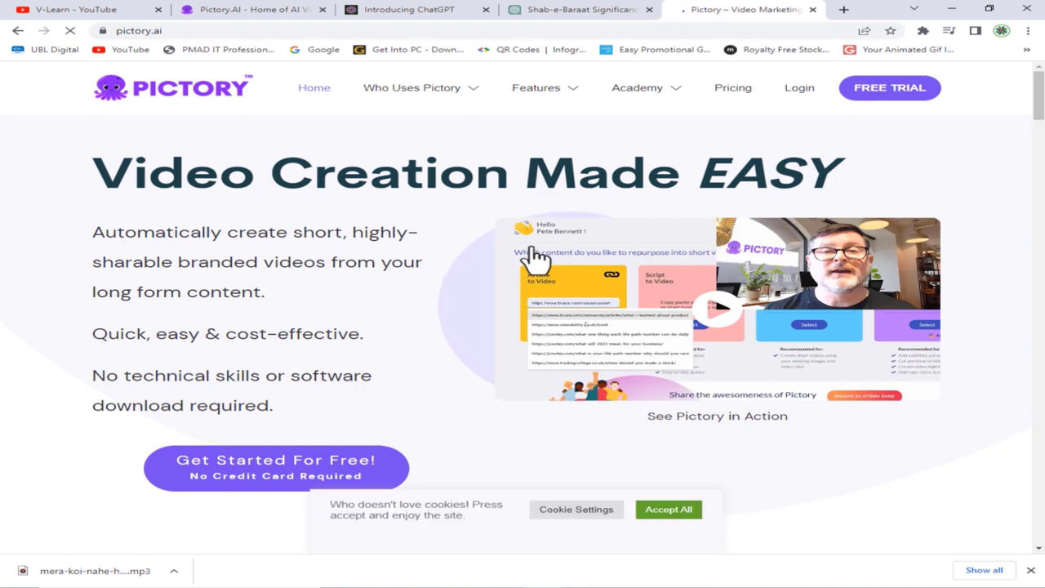
- Choose 'Get Started For Free!' on the Pictory home page
left_click(316, 480)
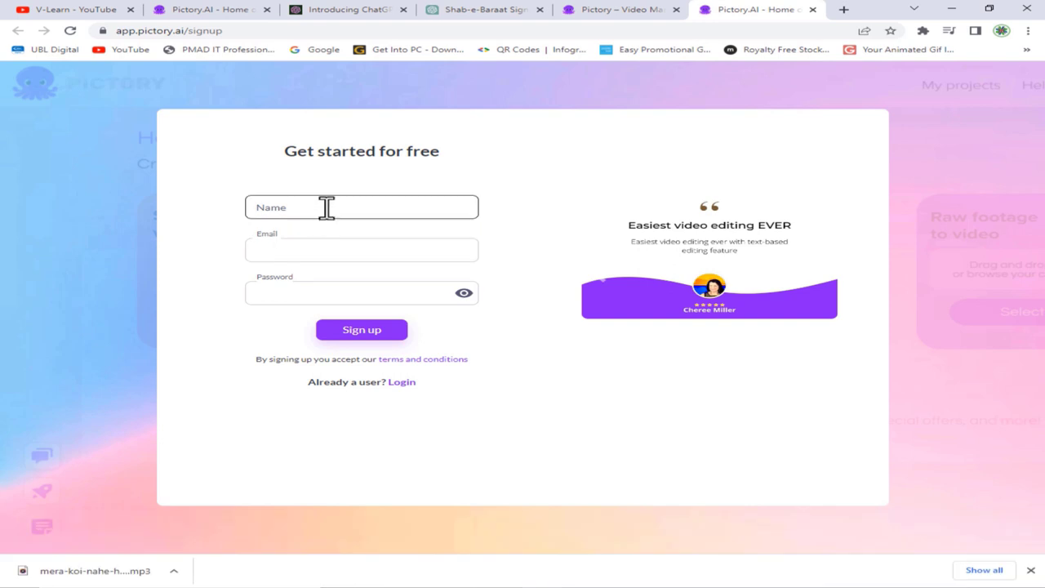
- Sign up with the user's name, e-mail address and password, then go to Login to sign in
left_click(359, 206)
type("Hussain")
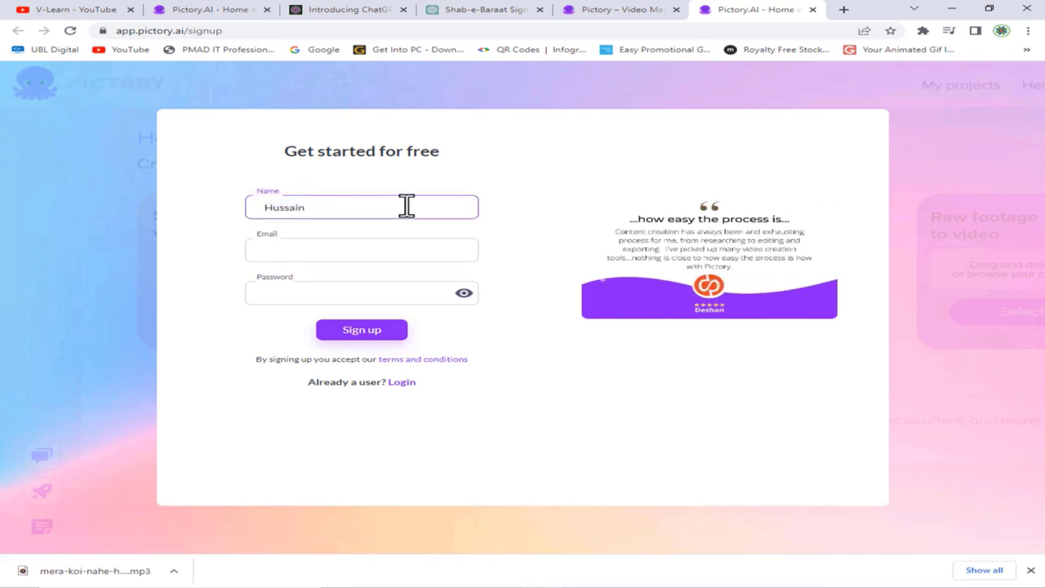
left_click(414, 250)
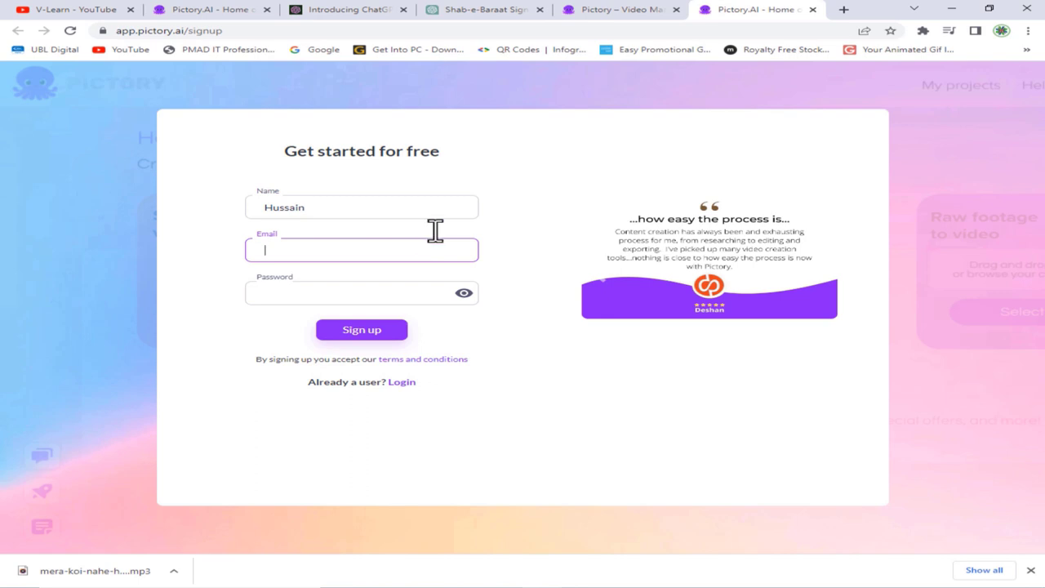
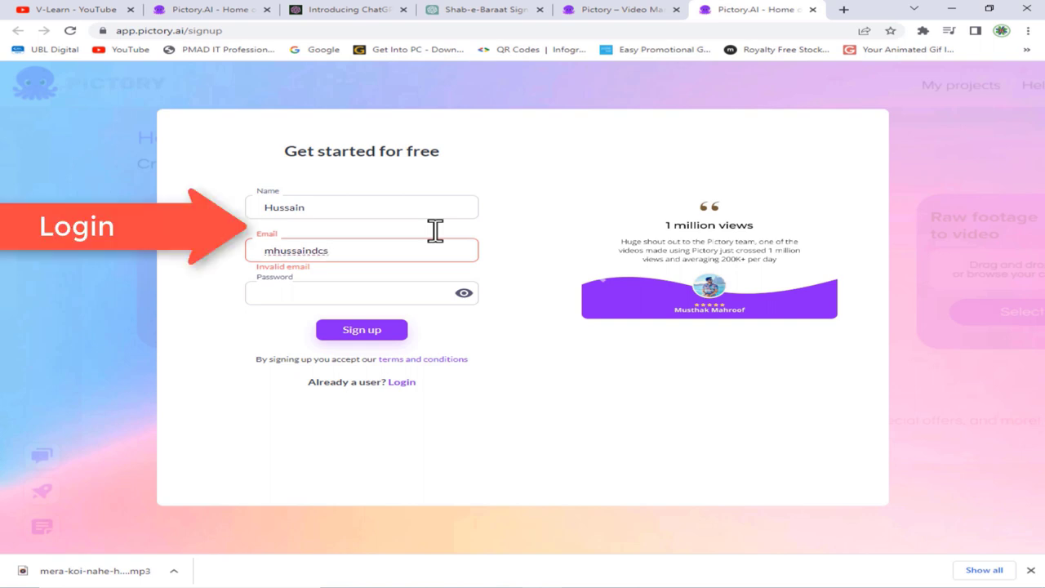
left_click(403, 290)
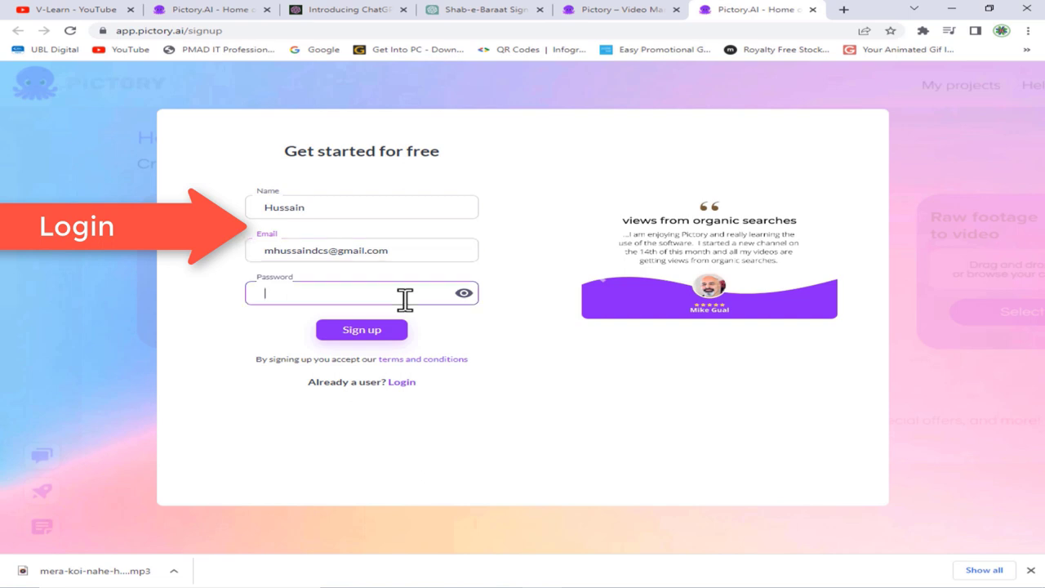
type("•")
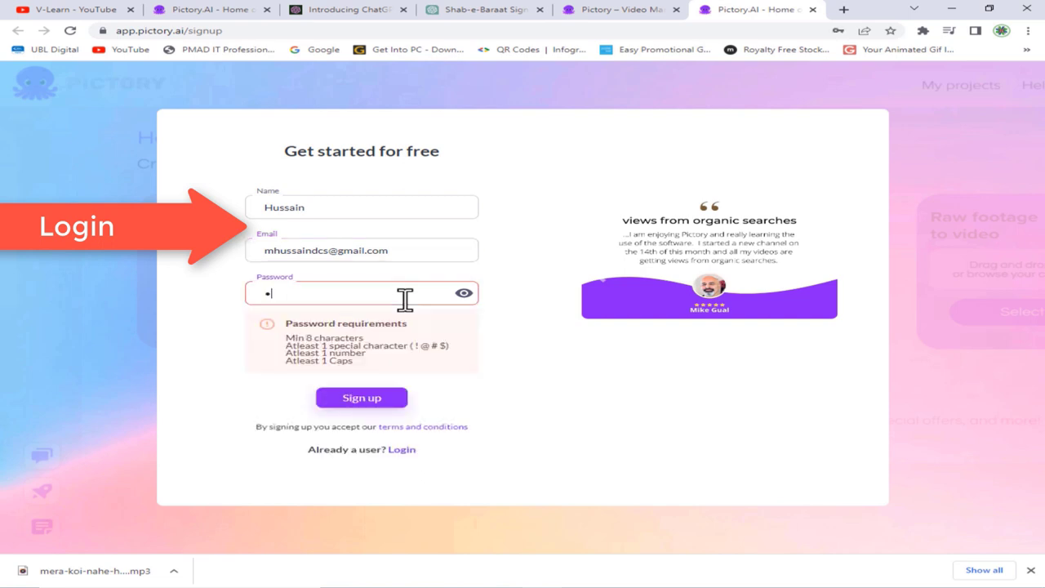
type("••••")
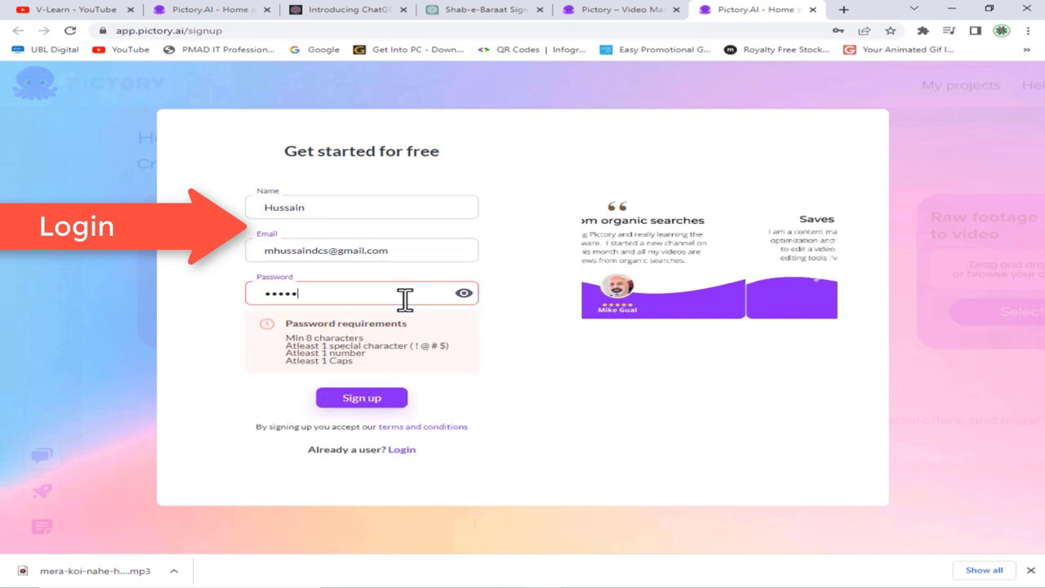
type("••••")
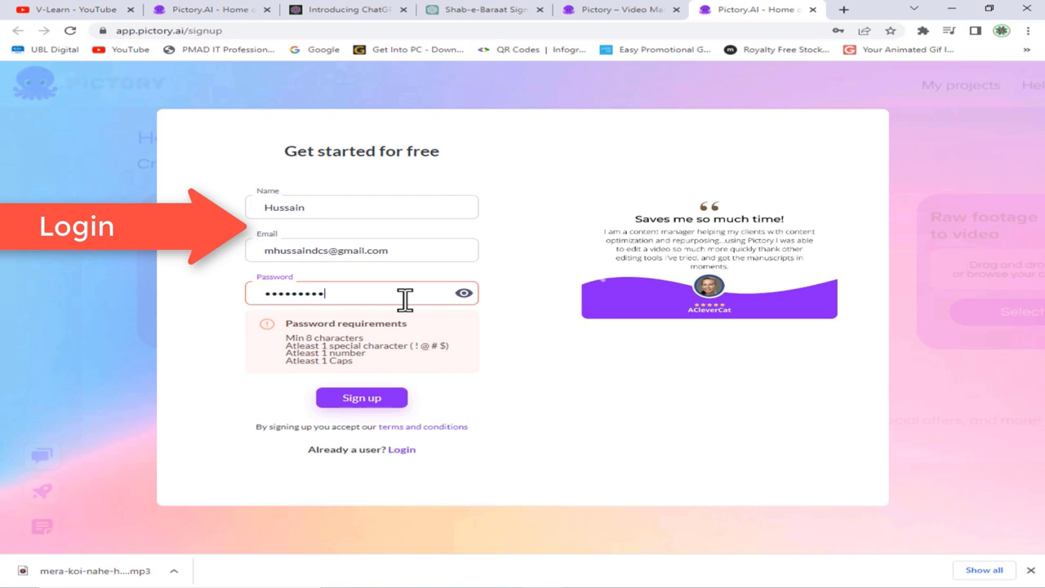
type("•••••")
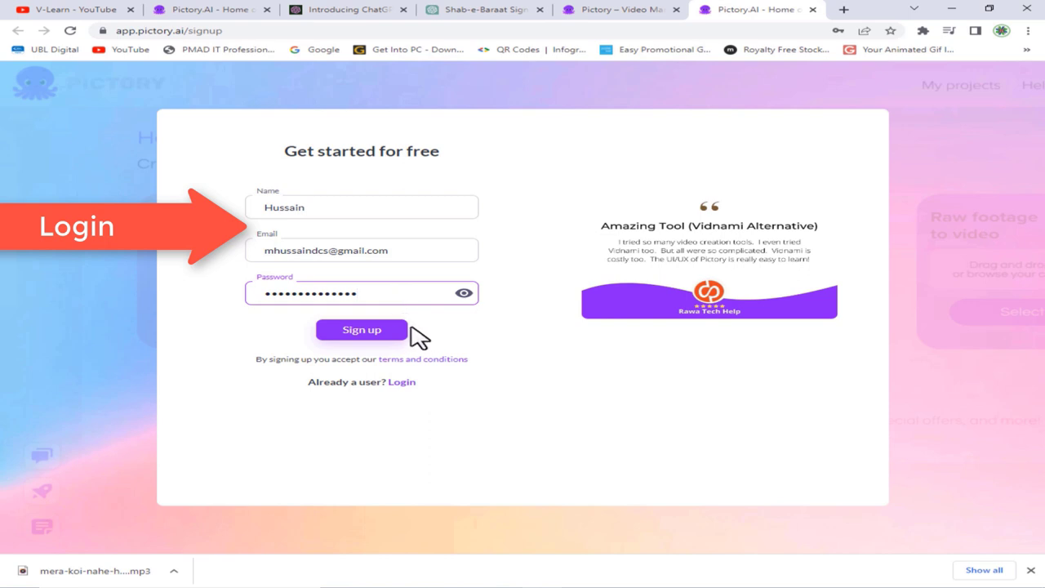
left_click(403, 330)
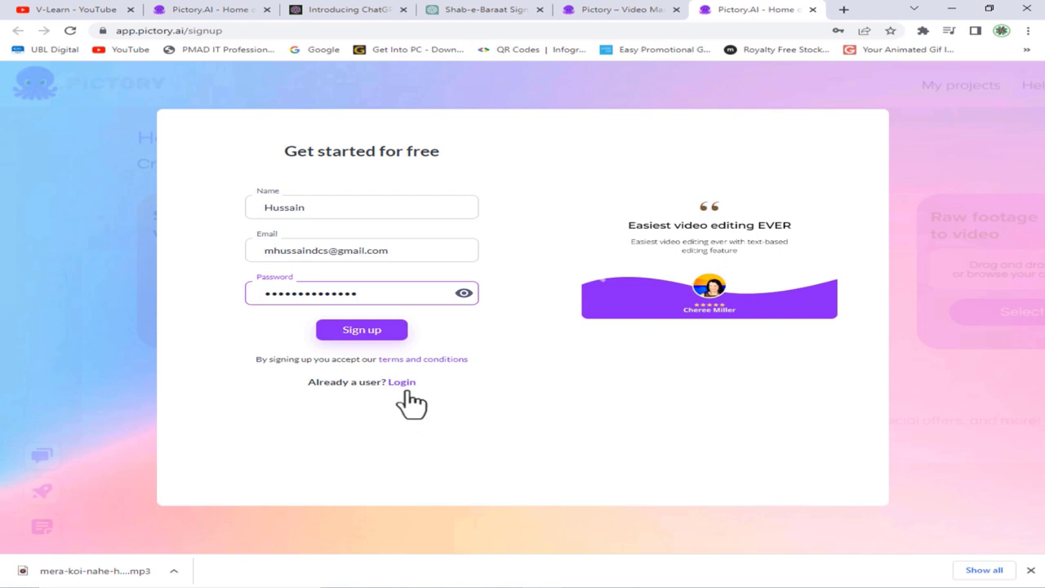
left_click(403, 383)
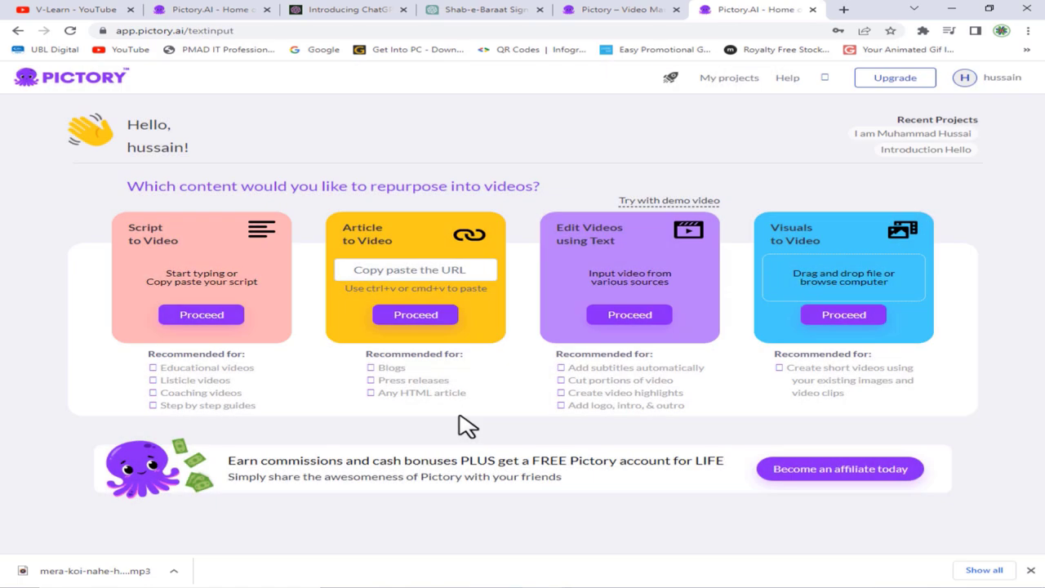
- Start a Script to Video project and paste the copied Shab-e-Baraat script into the editor
left_click(205, 317)
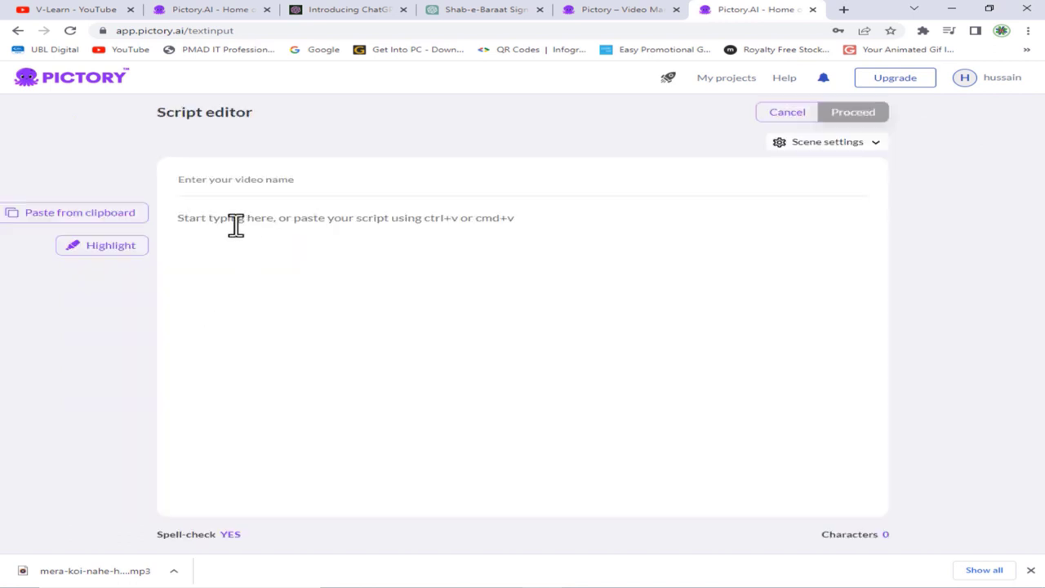
left_click(196, 217)
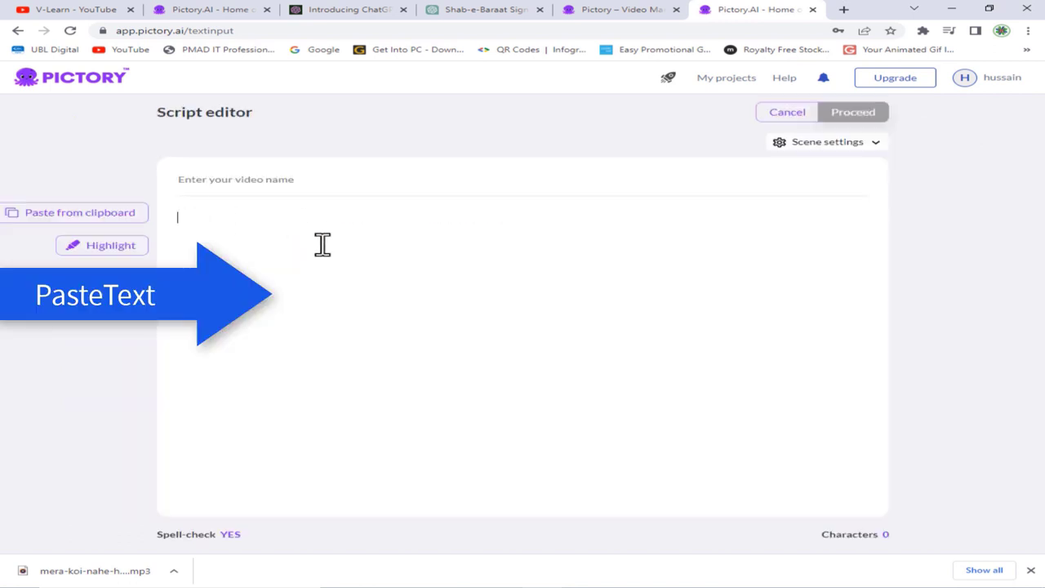
type("INTRO: Assalam-o-Alaikum! Today, we'll be talking about the significance and virtues of Shab-e-Baraat. BODY: Shab-e-Baraat, also known as the Night of Forgiveness, is celebrated on the 15th night of the Islamic month of Shaban. This night is considered very important in Islamic culture, and Muslims all around the world spend this night in worship and prayers. There are many virtues and benefits of this night, some of which are: Allah forgives the sins of those who seek forgiveness and repent sincerely on this night. The doors of mercy and forgiveness are opened, and Allah (SWT) showers His blessings and mercy upon His creation. It is a night of great reward, and those who spend this night in worship and prayers are promised immense blessings and rewards from Allah (SWT). The angels descend to the earth on this night, and blessings and mercy are spread all around. It is a night of salvation, and those who seek refuge in Allah (SWT) from the punishment of the grave are promised safety and security. CONCLUSION: In conclusion, Shab-e-Baraat is a very important night in Islamic culture, and it is an opportunity for us to seek forgiveness and mercy from Allah (SWT). We should spend this night in worship and prayers, and seek to gain the blessings and rewards promised by Allah (SWT). May Allah (SWT) guide us all and grant us His mercy and forgiveness. Ameen.")
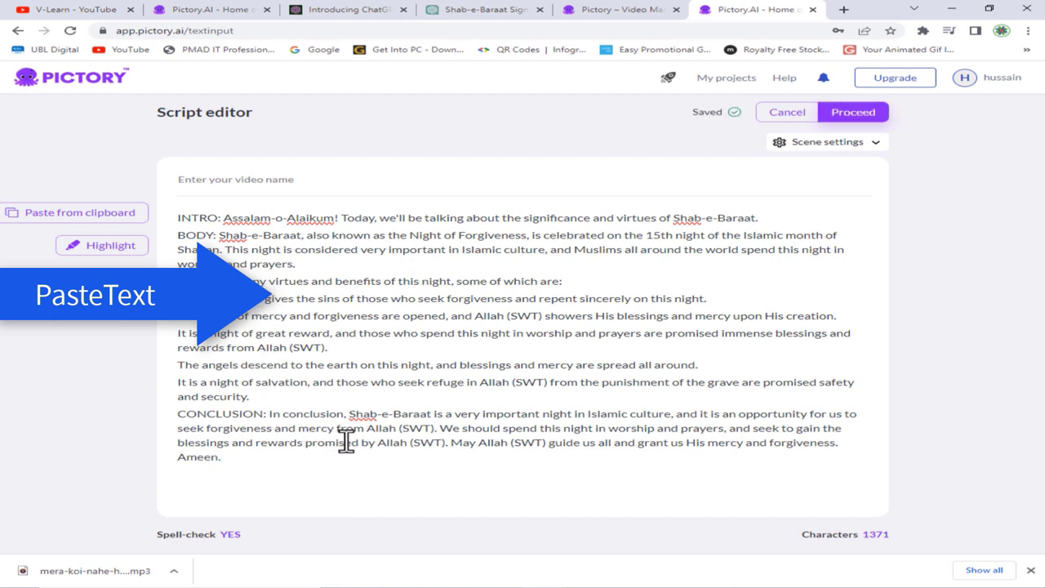
- Insert a greeting paragraph above INTRO, opening 'Assalam-o-Alaikum' and ending 'May Allah forgive me.'
left_click(179, 218)
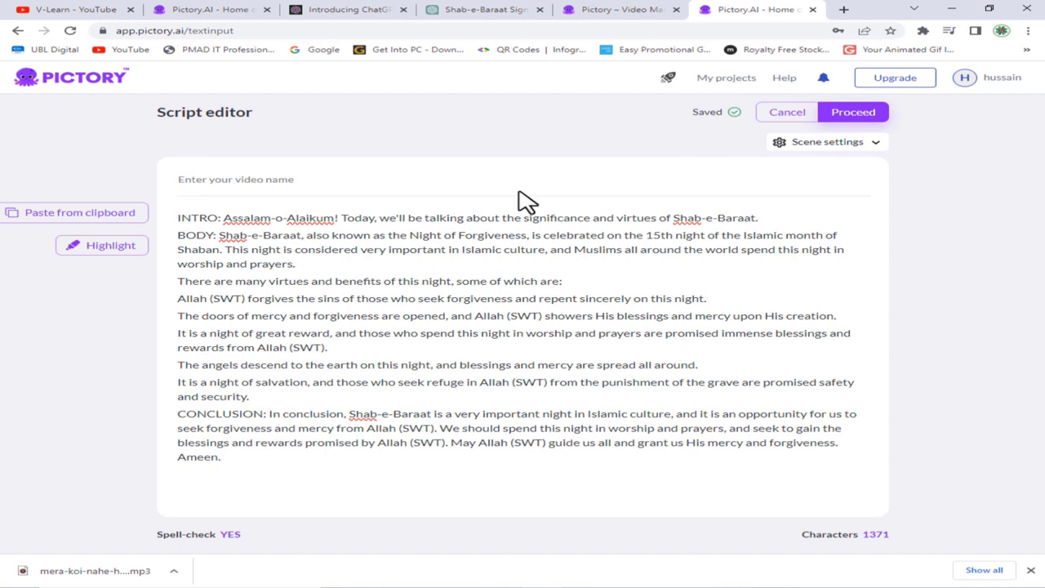
key("Return")
key("Return")
key("Up")
key("Up")
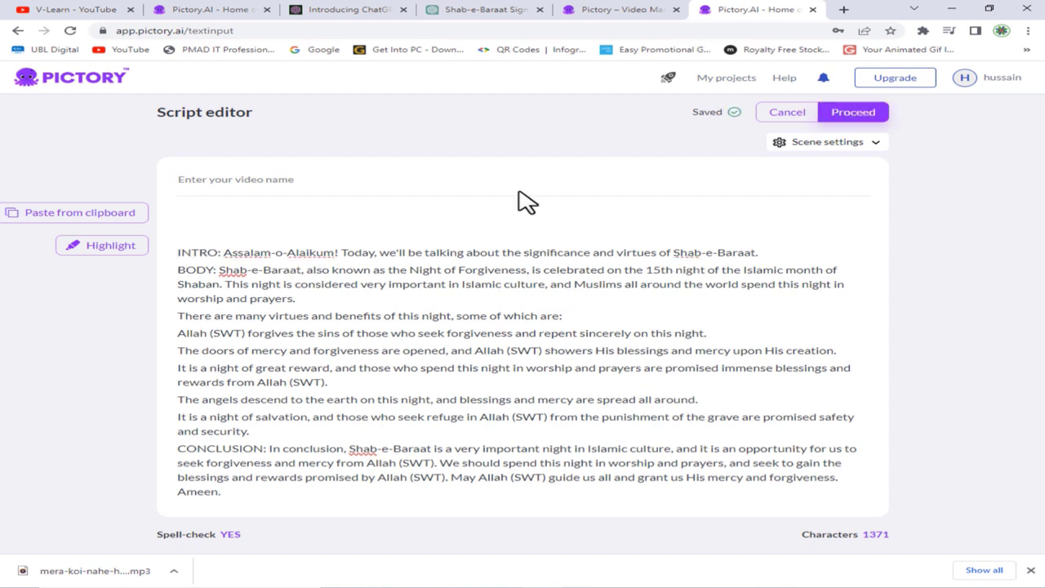
type("Assalam")
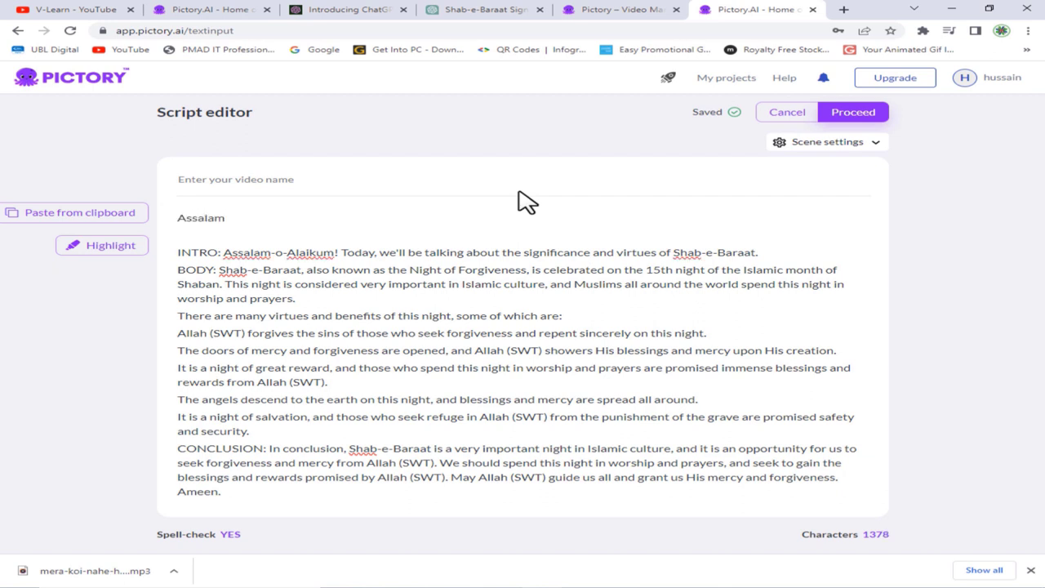
type("-o-Alaikum, I")
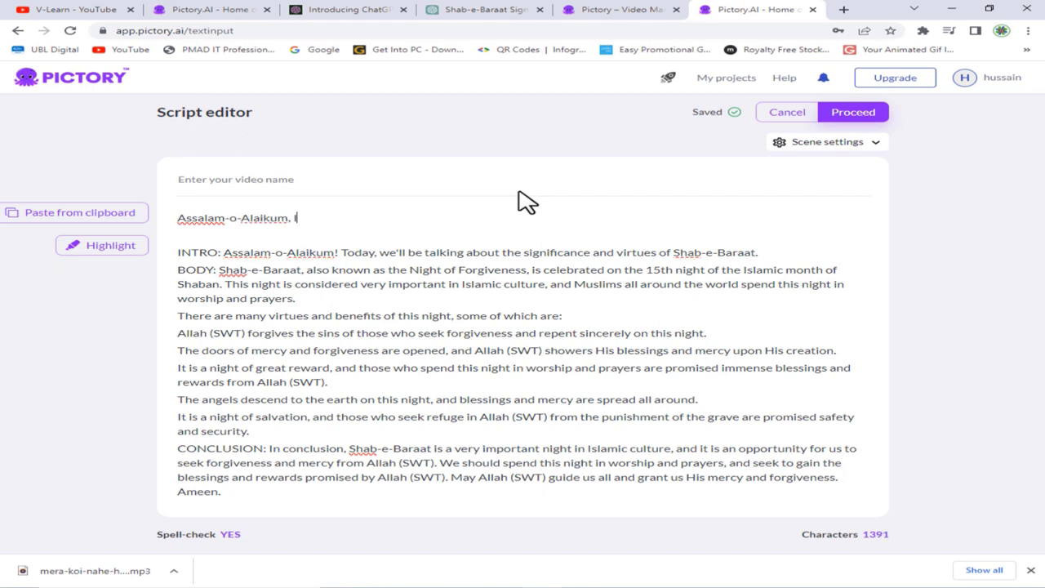
type(" am M")
type("uhammad Hussain and you are watching my channel V-Learn. As you know Shab-e-Barat is after one day.  Therefore, it is my pleasure to create a video on this topics.")
type("May Allah")
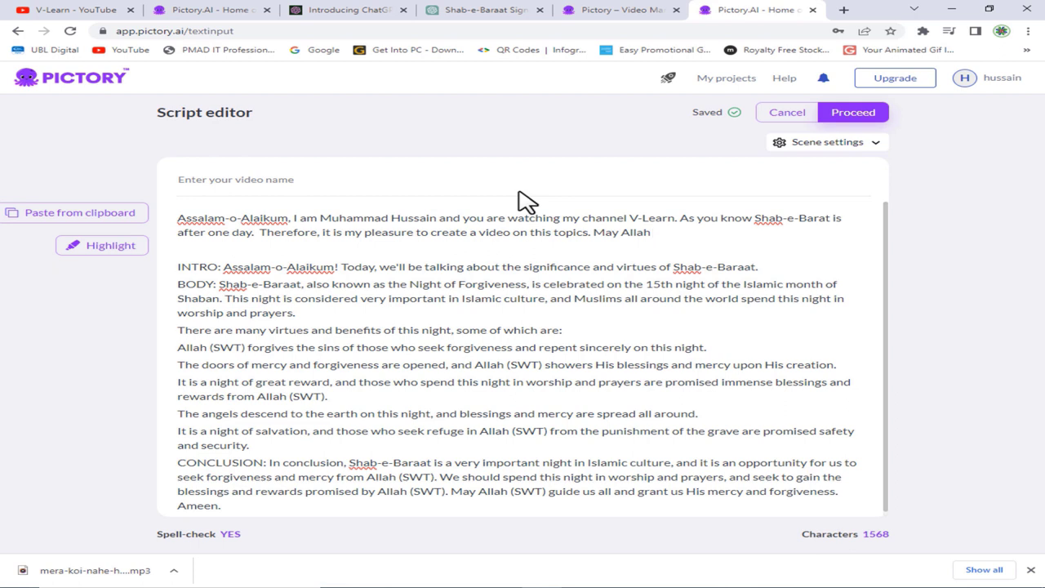
type("for")
type("give")
type(" m")
type("y")
key("BackSpace")
key("BackSpace")
type("e me.")
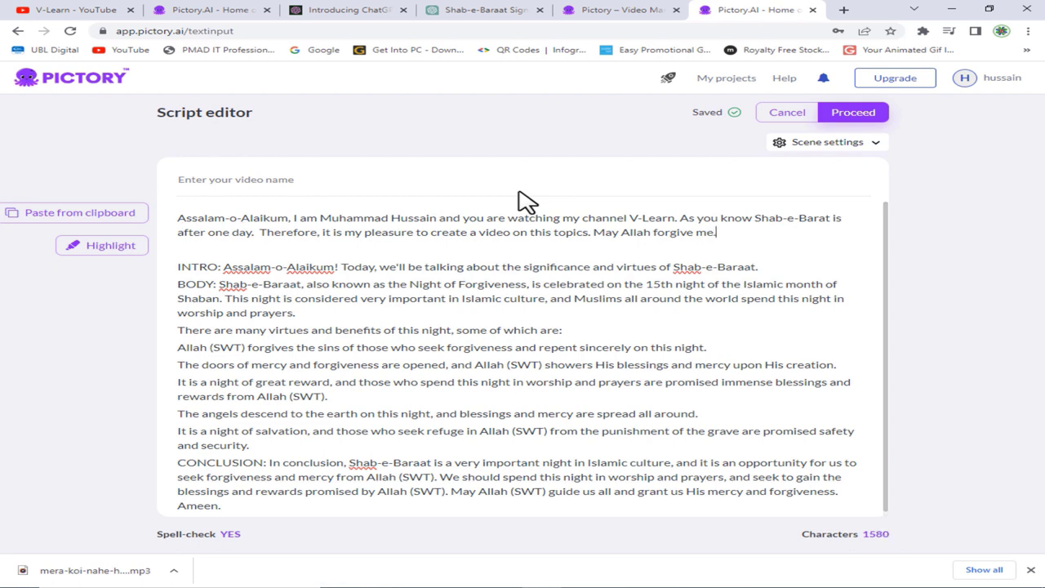
- Delete the 'INTRO: Assalam-o-Alaikum!' opening and the 'BODY:' label from the script
left_click(390, 251)
key("Delete")
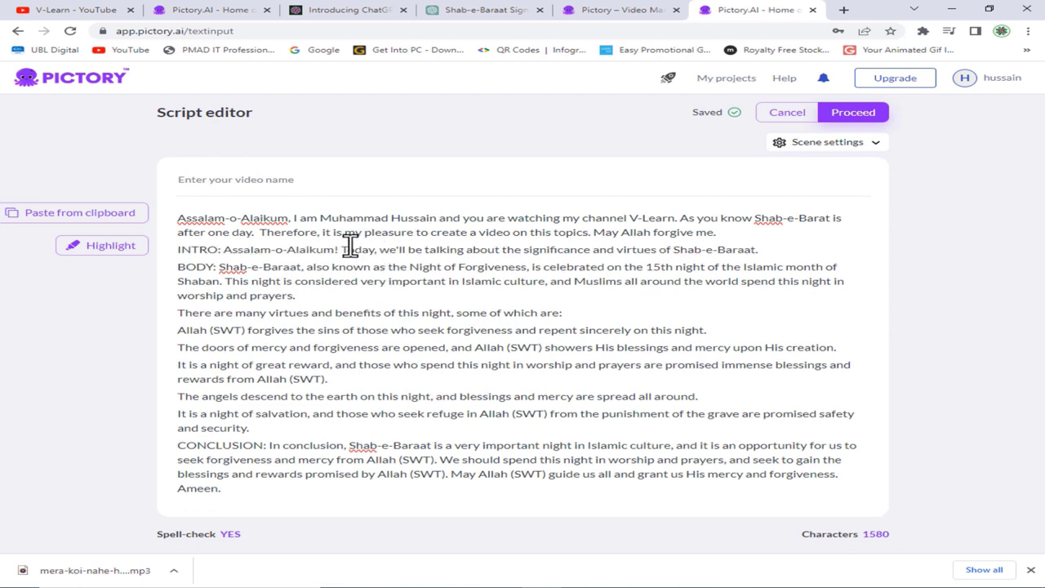
key("Return")
key("ctrl+shift+Right")
key("ctrl+shift+Right")
key("ctrl+shift+Right")
key("ctrl+shift+Right")
key("ctrl+shift+Right")
key("ctrl+shift+Right")
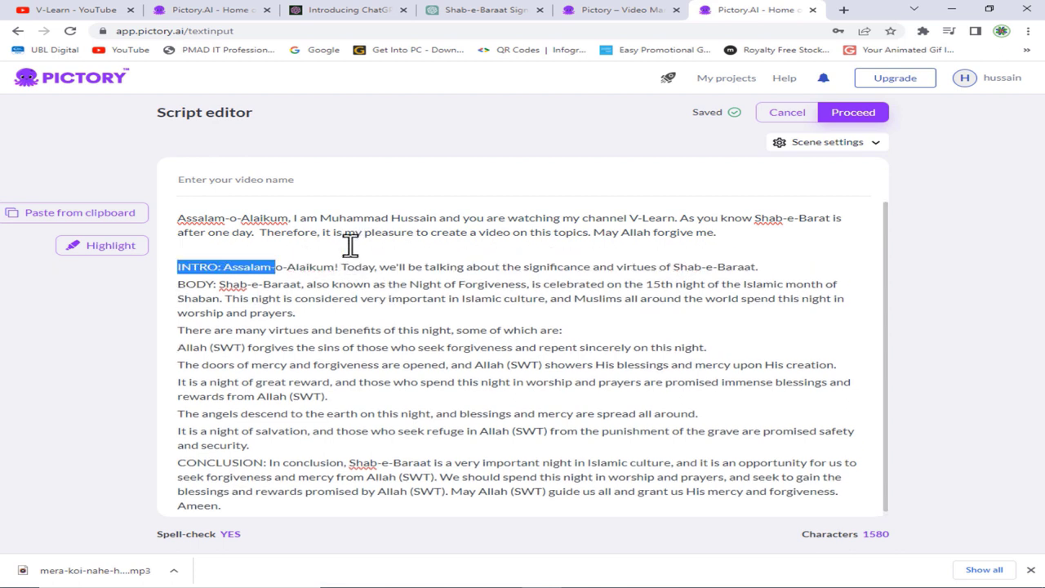
key("shift+Right")
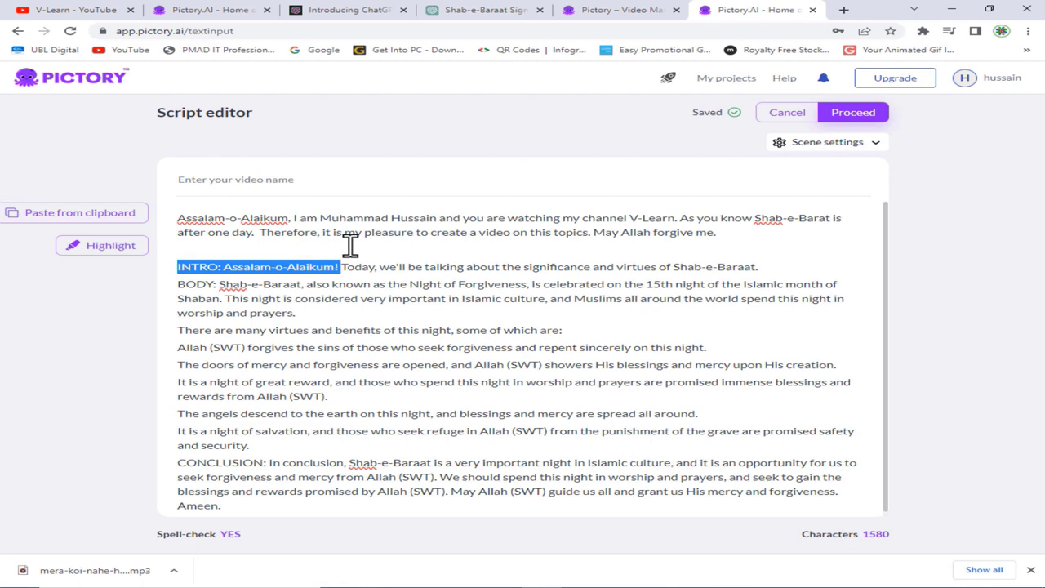
key("Delete")
key("Delete")
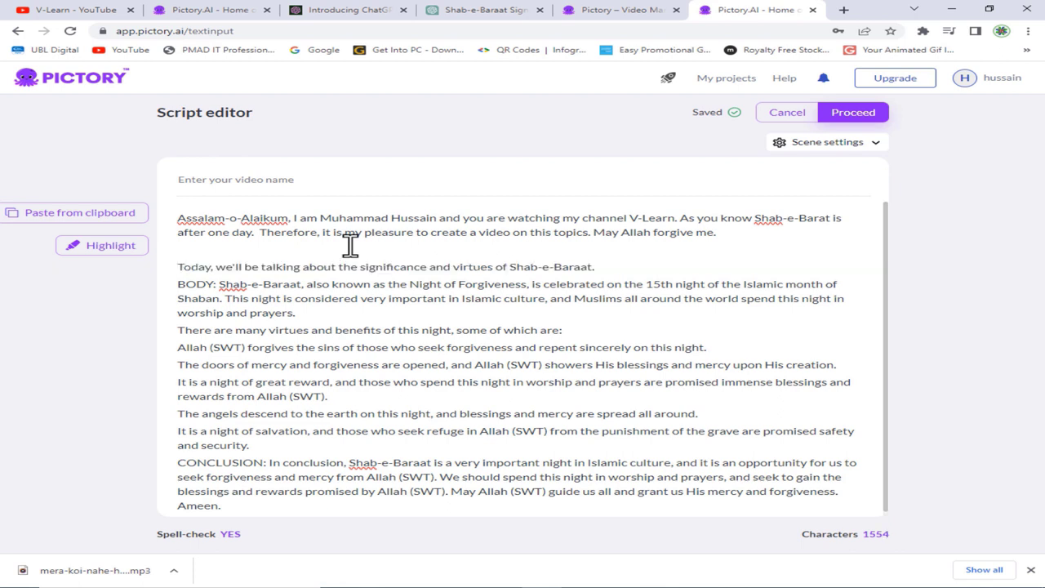
left_click(178, 286)
key("Return")
key("shift+Right")
key("shift+Right")
key("shift+Right")
key("shift+Right")
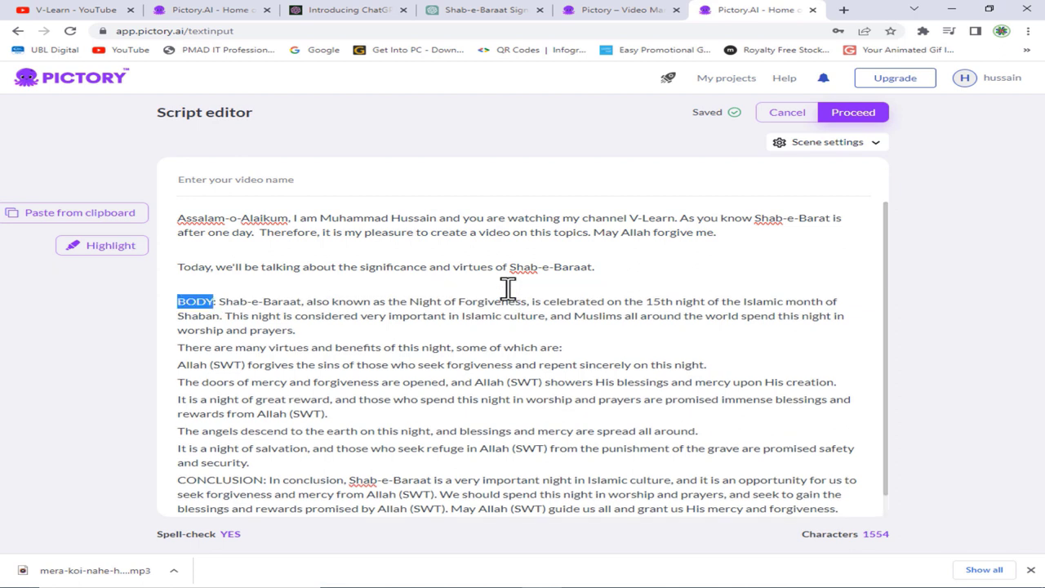
key("shift+Right")
key("shift+Right")
key("Delete")
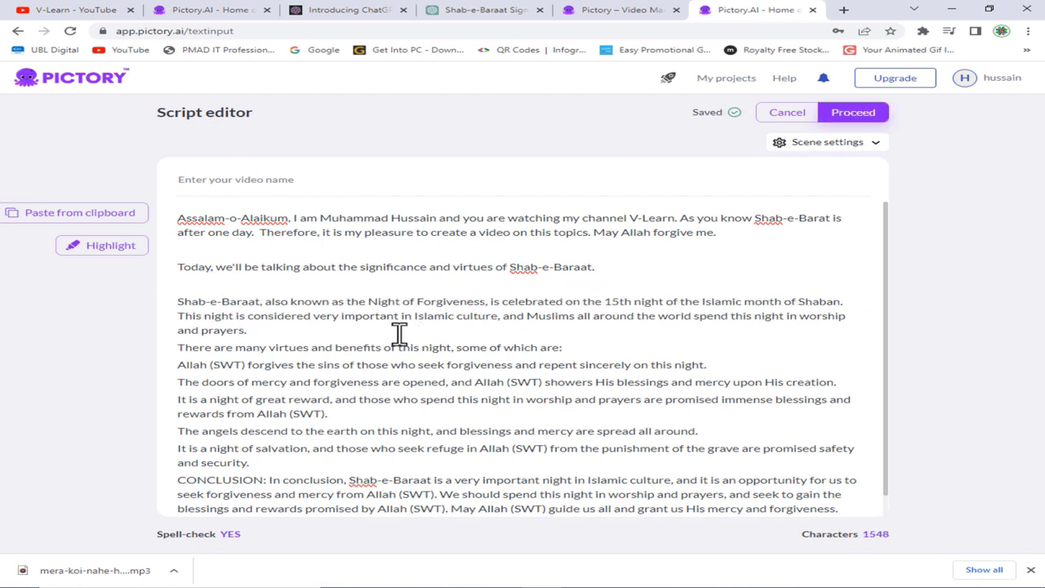
- Add blank lines before the virtues, forgiveness, angels and CONCLUSION paragraphs
left_click(179, 349)
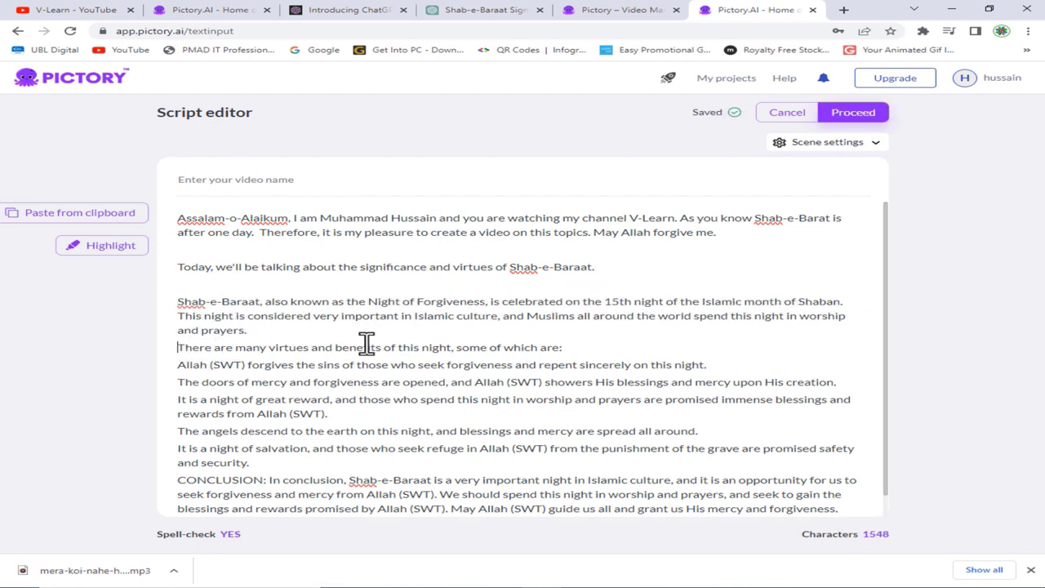
key("Return")
scroll(368, 318, "down", 1)
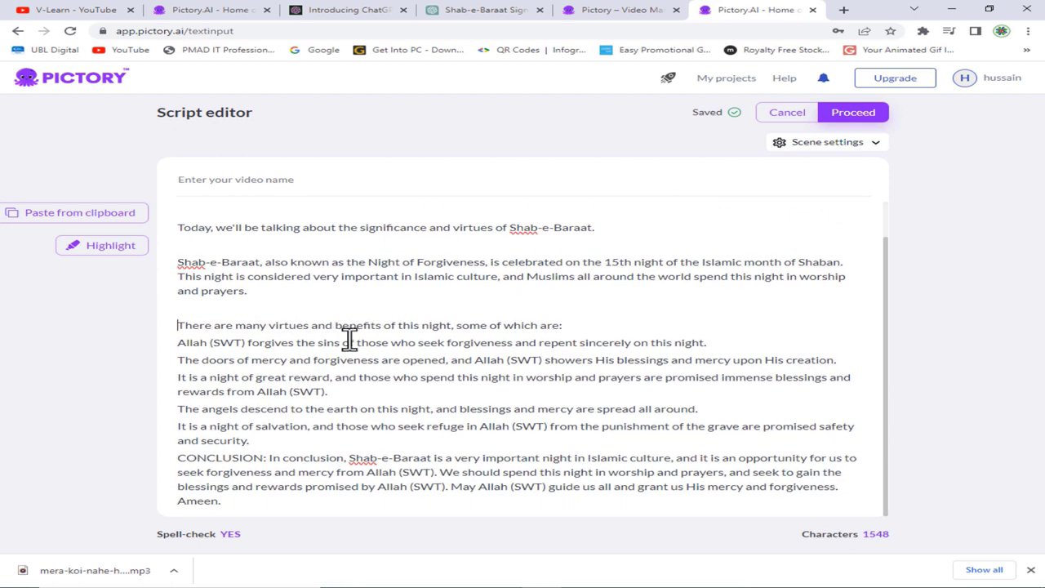
left_click(181, 343)
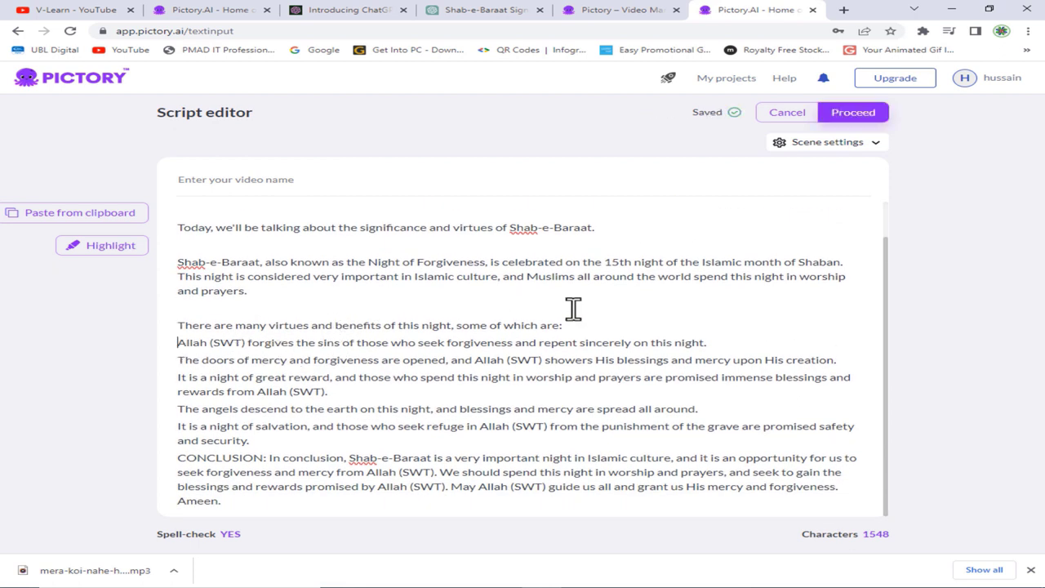
key("Return")
scroll(490, 322, "down", 1)
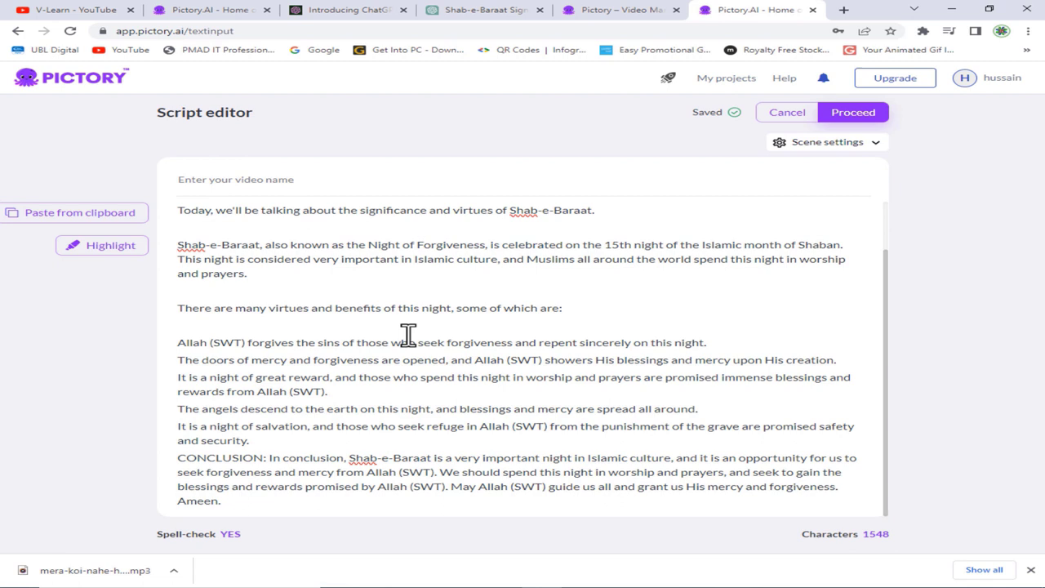
left_click(182, 406)
key("Return")
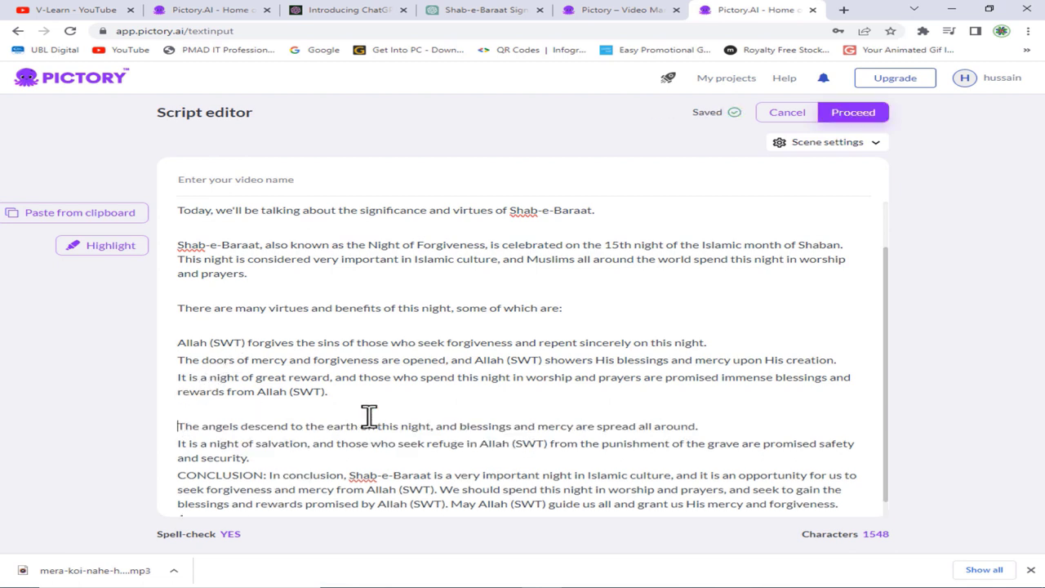
scroll(245, 461, "down", 1)
left_click(179, 457)
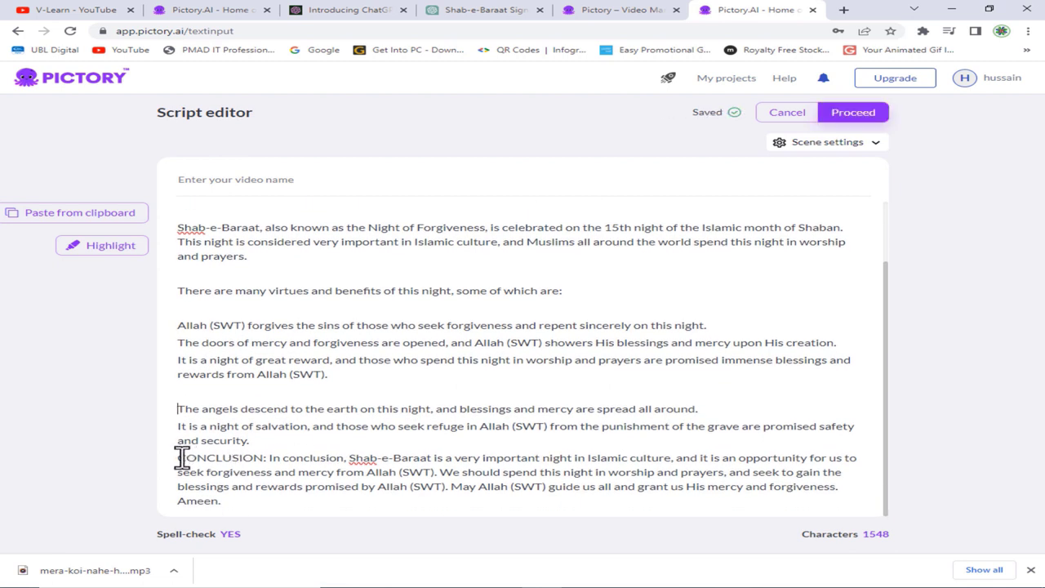
key("Return")
scroll(690, 440, "down", 2)
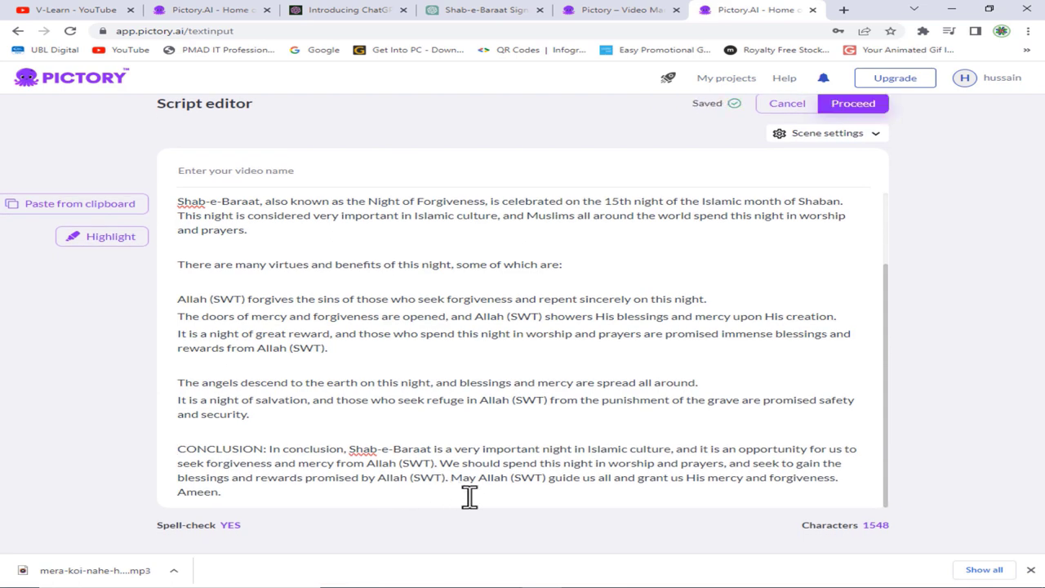
- Add the closing line 'Agar is video may koi ghalti ho tu Allah Paak mujhy maaf farmay. Aameen.'
key("Return")
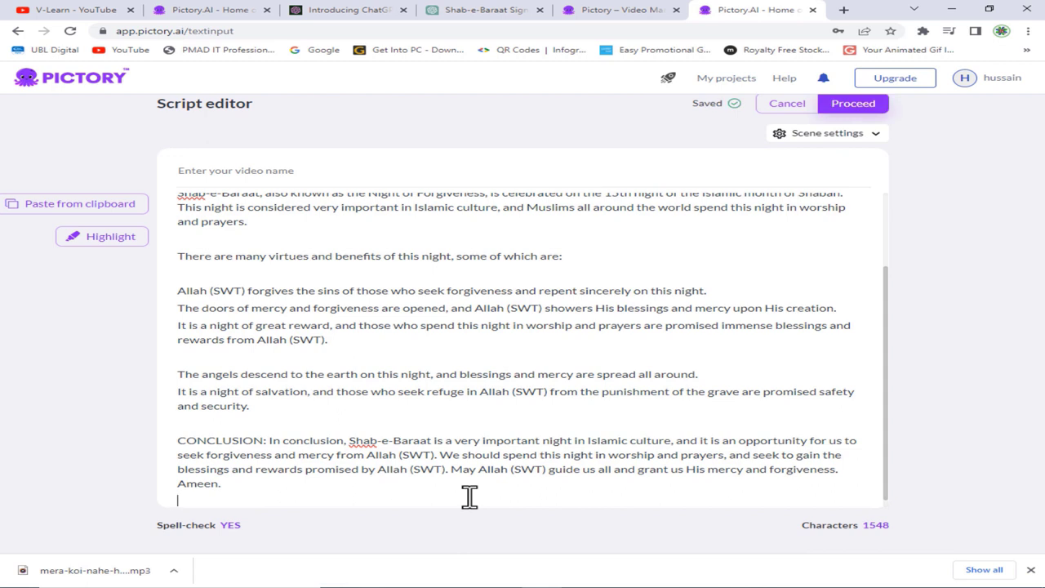
type("Agar is video may koi")
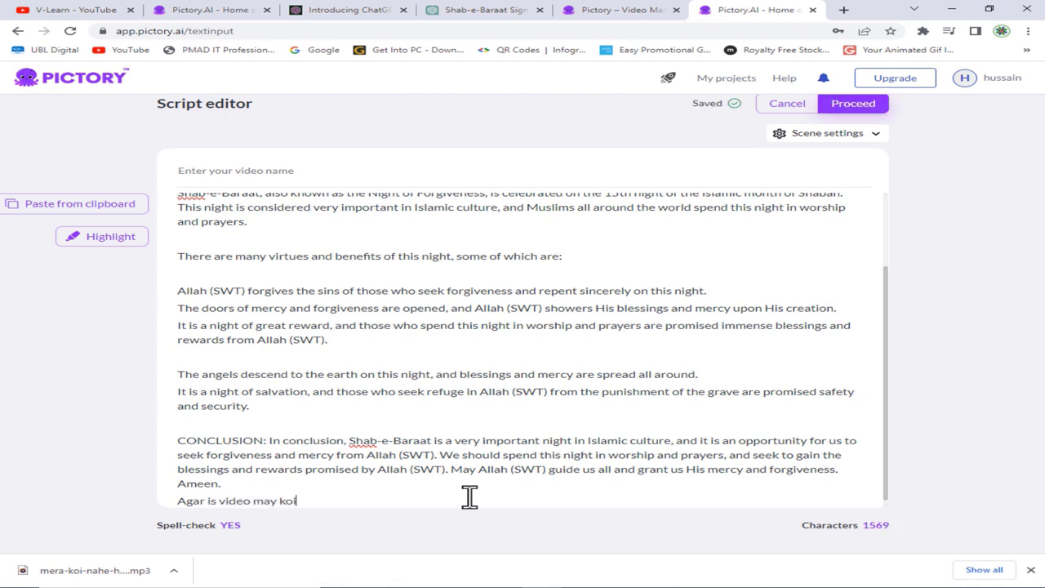
type(" ghalti ho tu Allah Pakk")
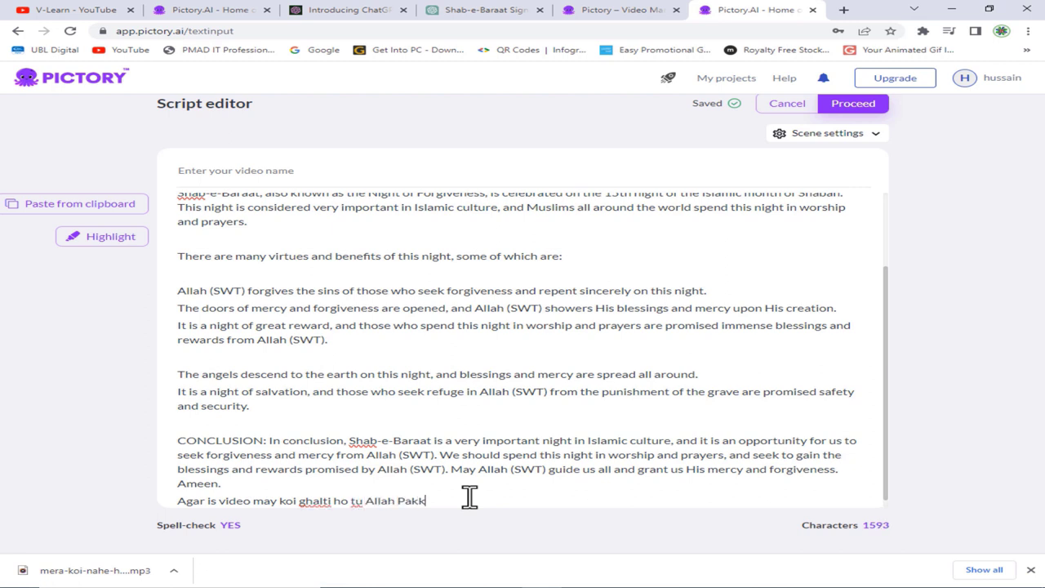
key("BackSpace")
key("BackSpace")
type("ak mujhy maaf farmay")
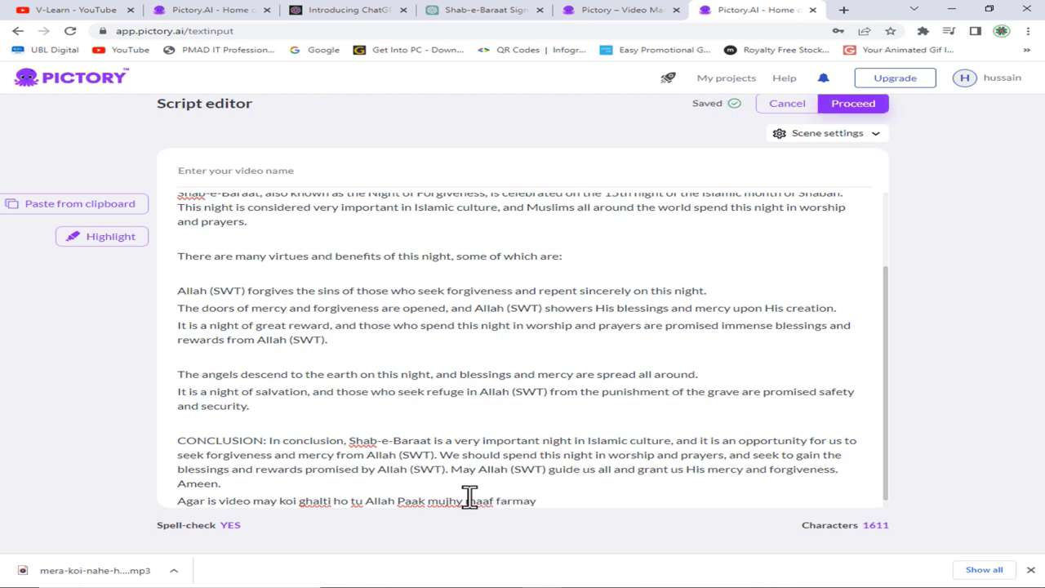
type(". As")
key("BackSpace")
type("ameen.")
key("Return")
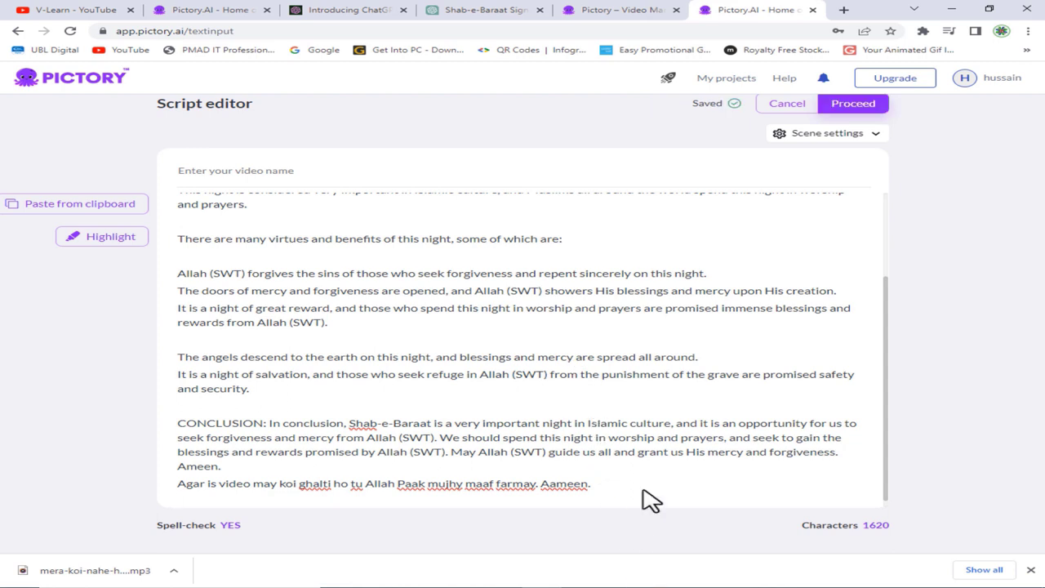
- Pick the Caption subtitles template at 16:9 to build the storyboard from the script
left_click(870, 106)
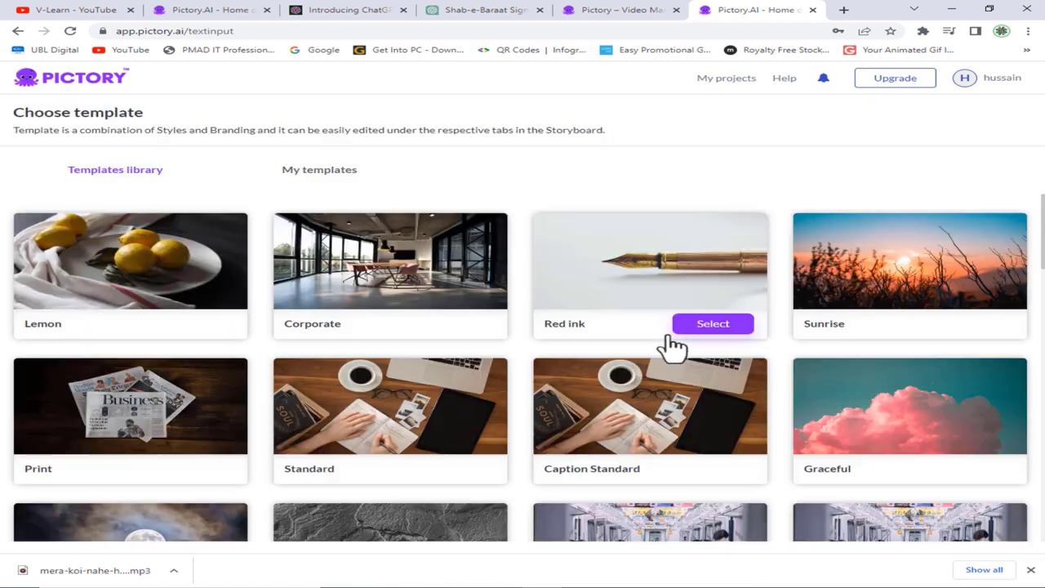
scroll(410, 366, "down", 3)
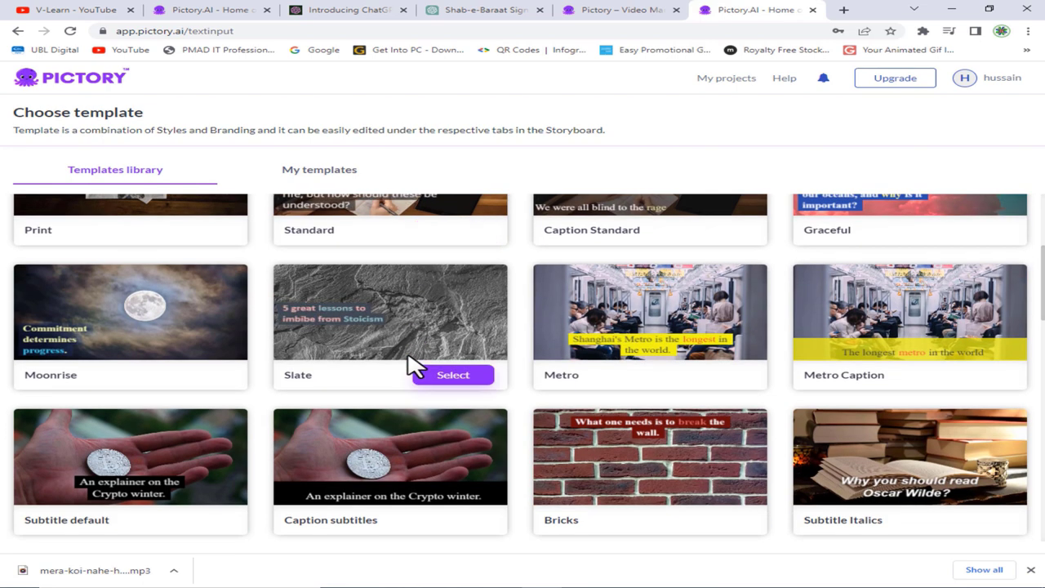
scroll(410, 366, "down", 2)
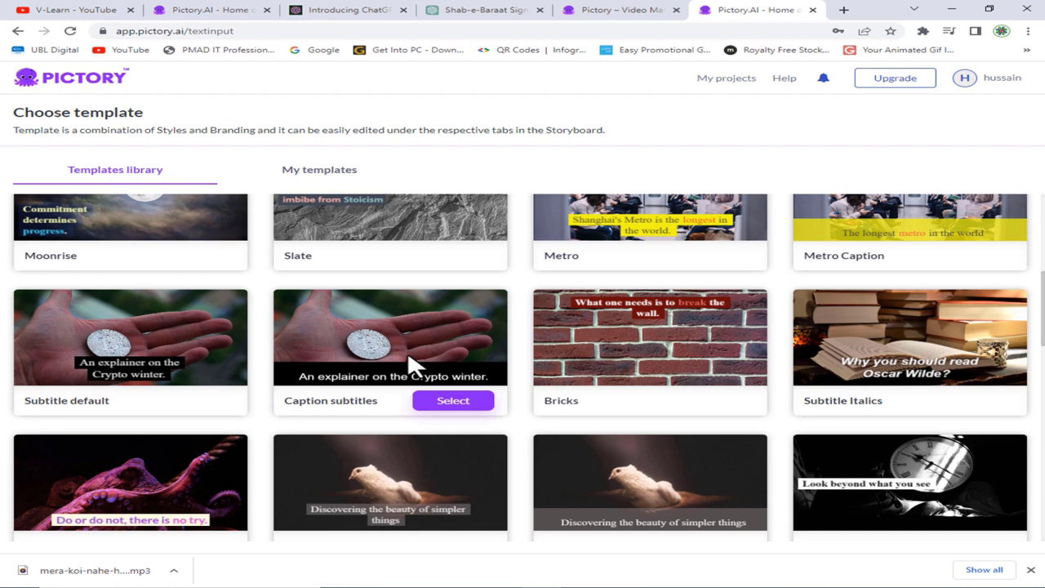
left_click(453, 401)
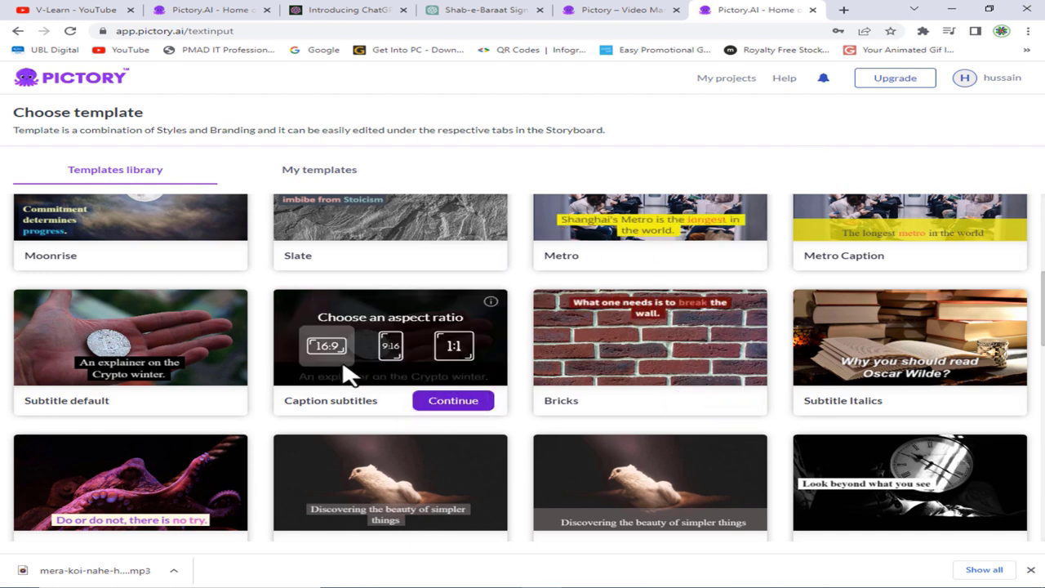
left_click(470, 402)
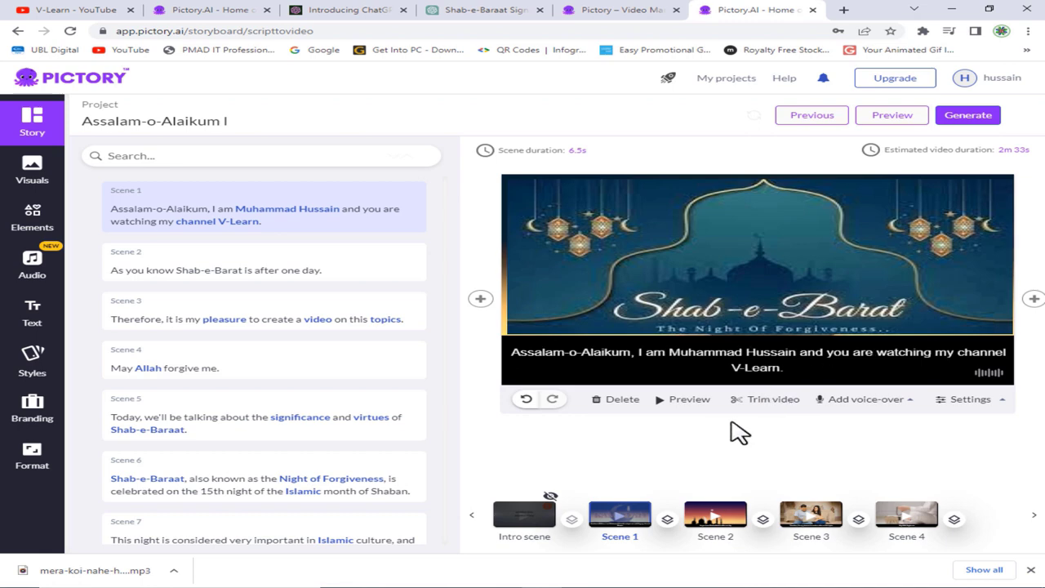
- Upload the mera-koi-nahe-hai-tere-siva-rehman-ramazan MP3 from Downloads as the voice-over
left_click(865, 399)
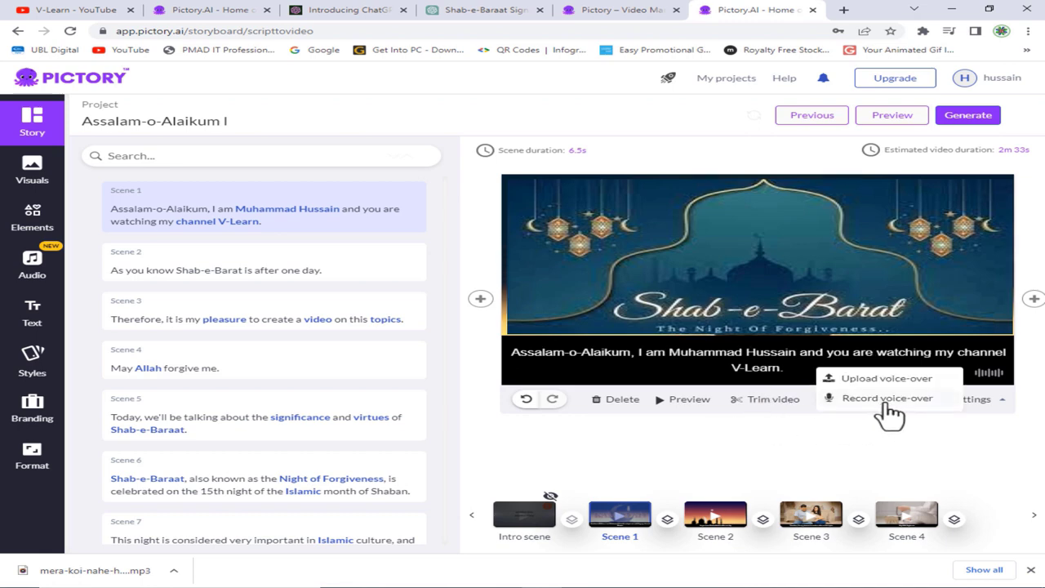
left_click(905, 381)
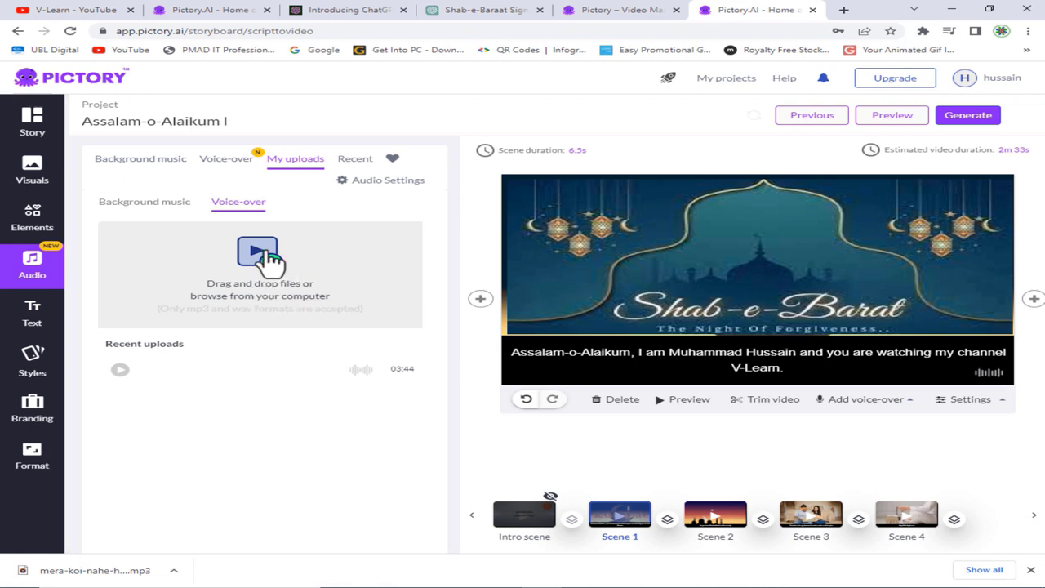
left_click(259, 253)
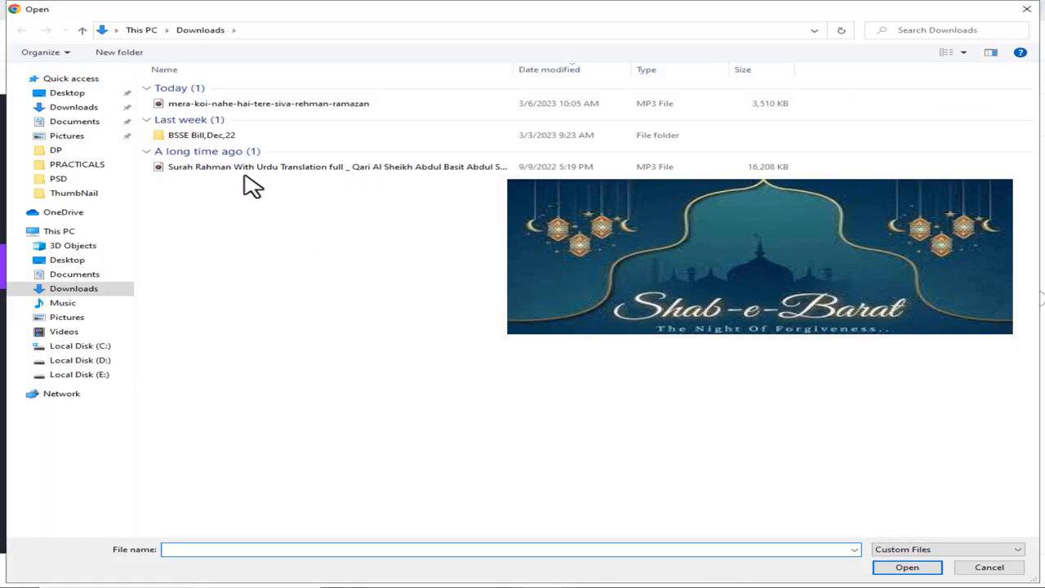
double_click(272, 105)
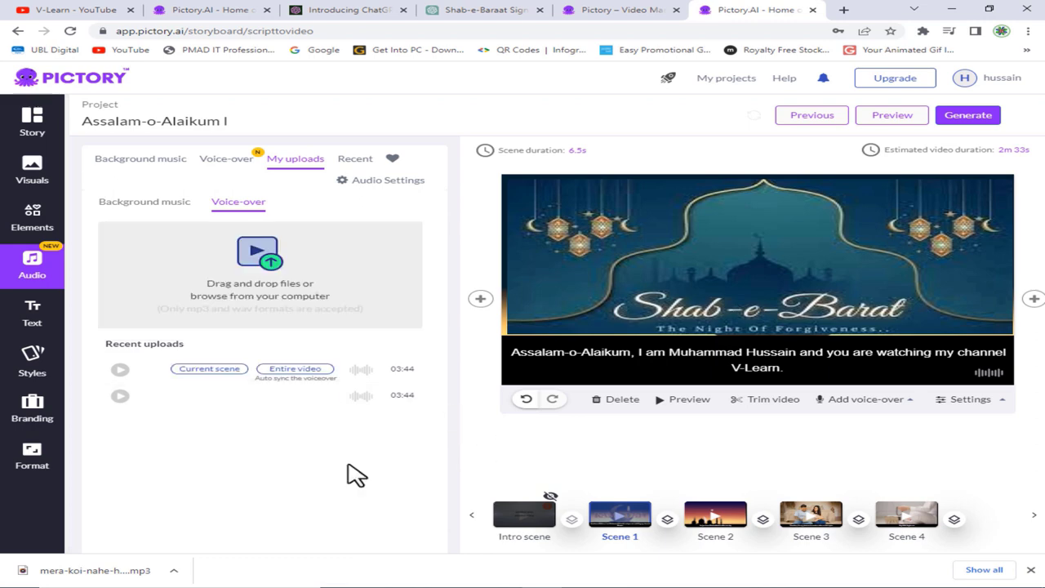
- Attach the uploaded voice-over to Scene 1, stretching it to 224.6 s, and preview the video
mouse_move(198, 414)
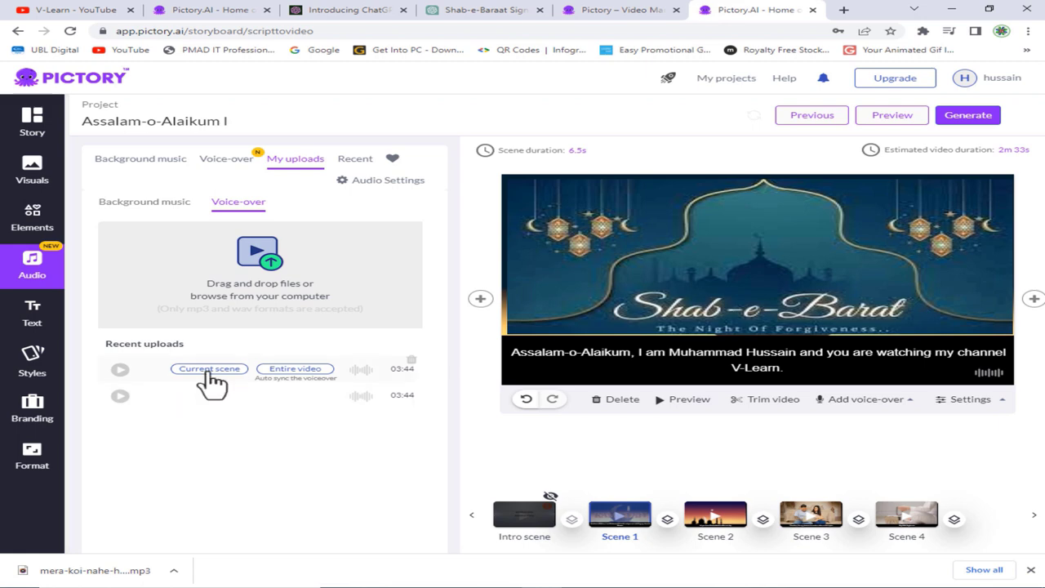
left_click(206, 372)
left_click(682, 399)
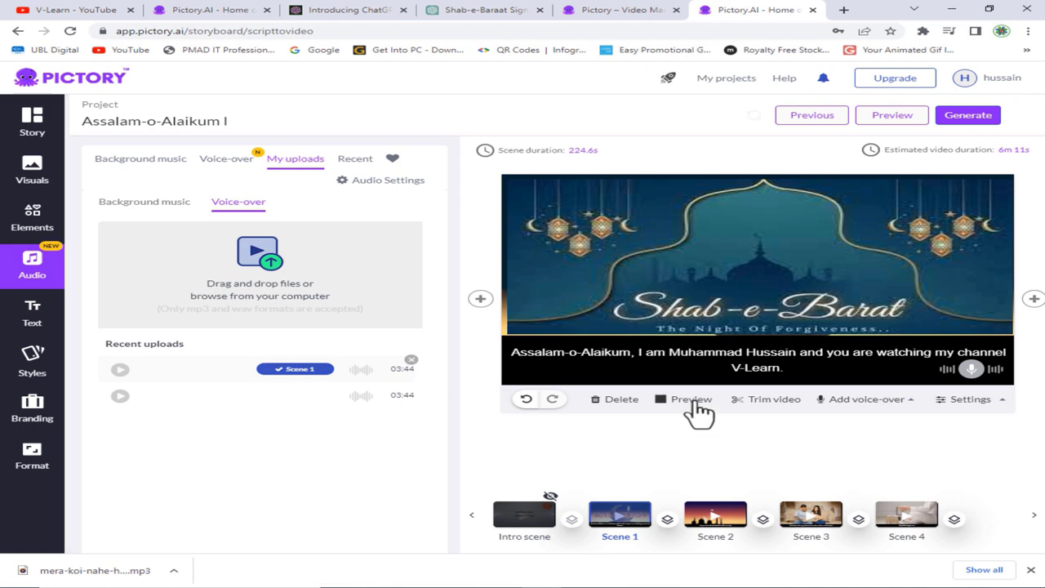
left_click(908, 121)
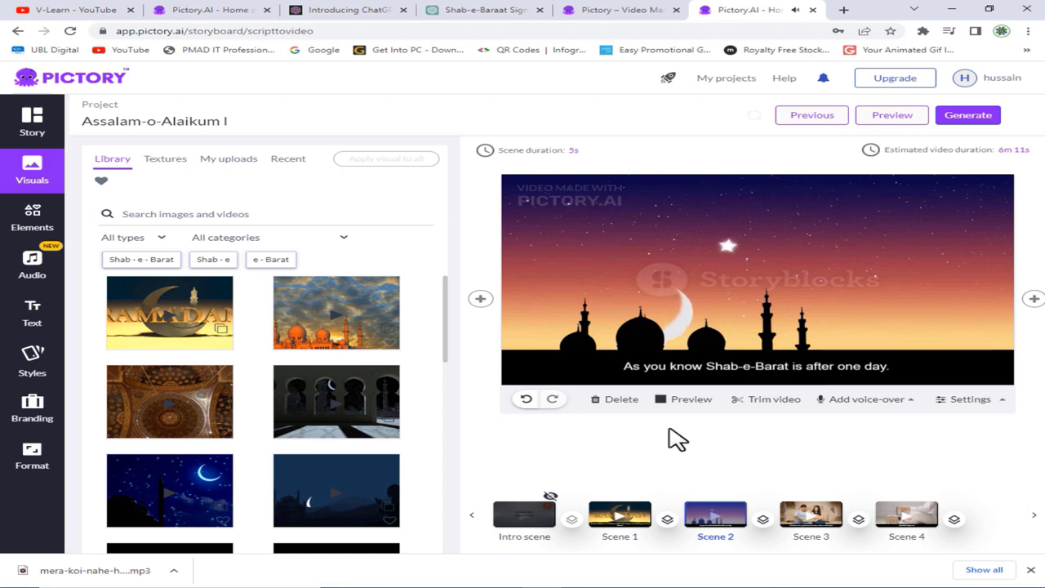
- Delete the couple-with-laptop Scene 3 and play the new Scene 3 to check it
left_click(806, 516)
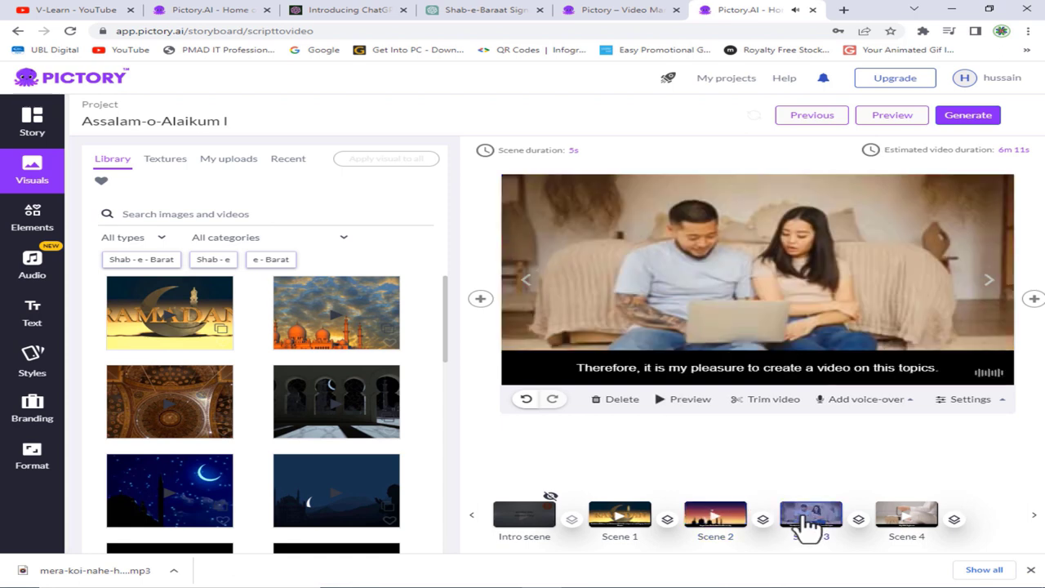
key("Delete")
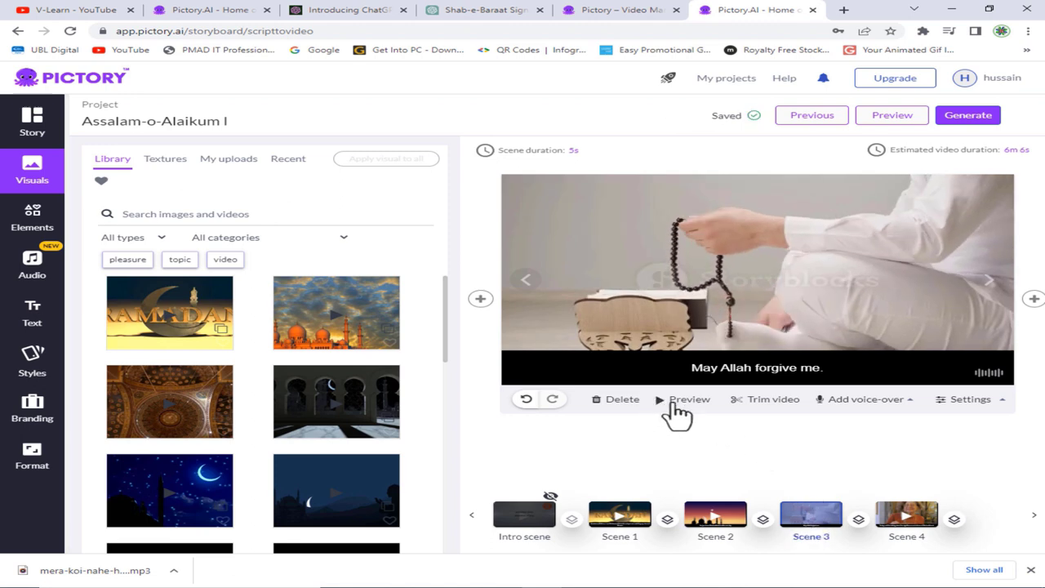
left_click(669, 403)
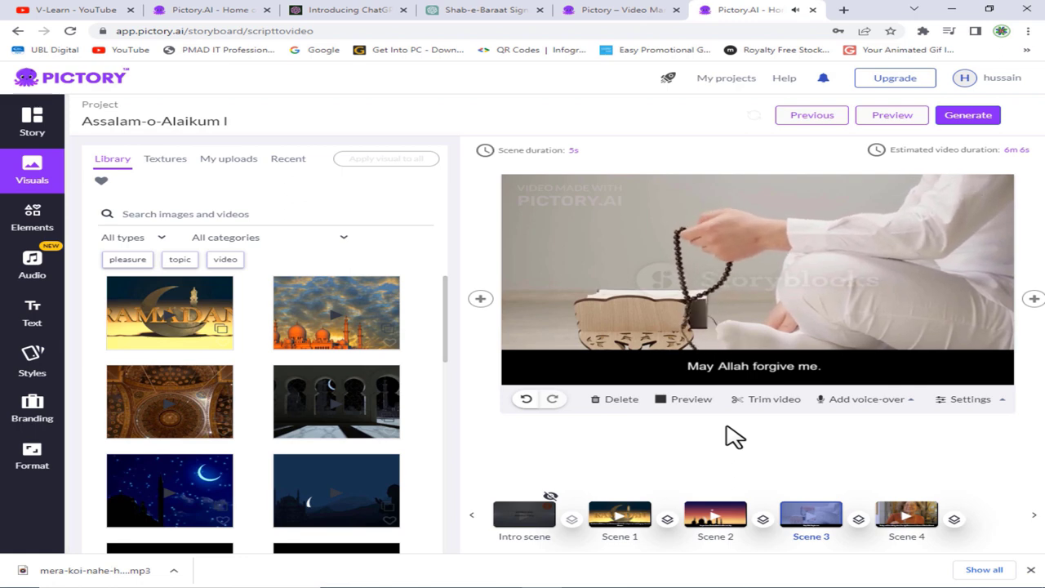
- Set the 'May Allah forgive me.' scene duration to 15 seconds
left_click(574, 151)
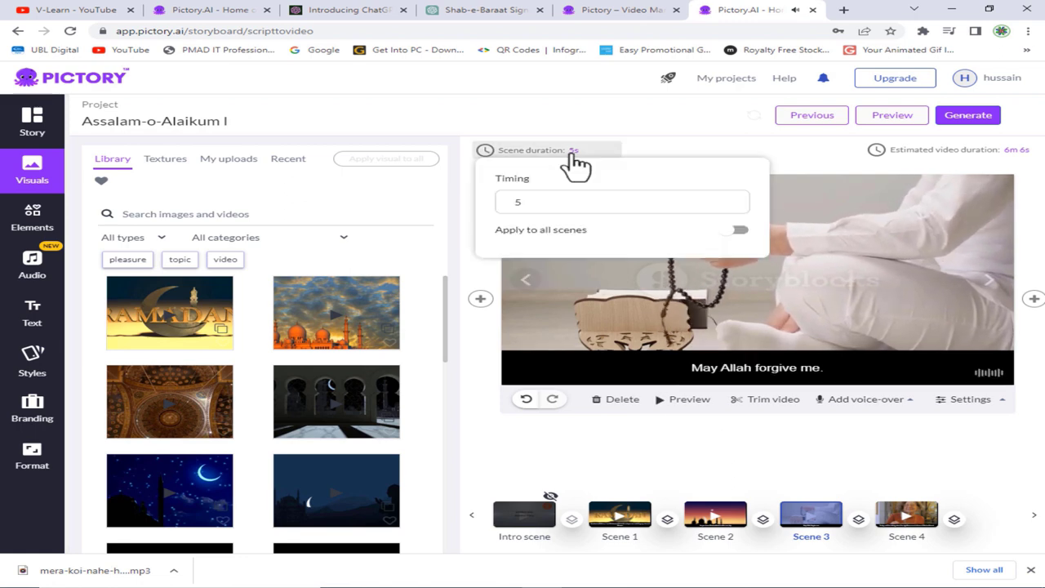
left_click(576, 203)
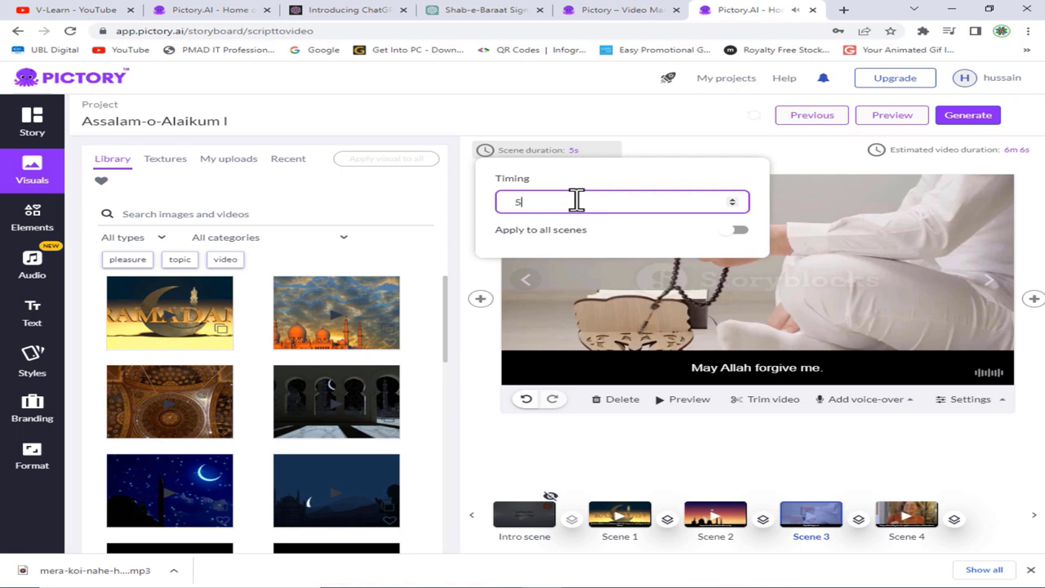
left_click(734, 200)
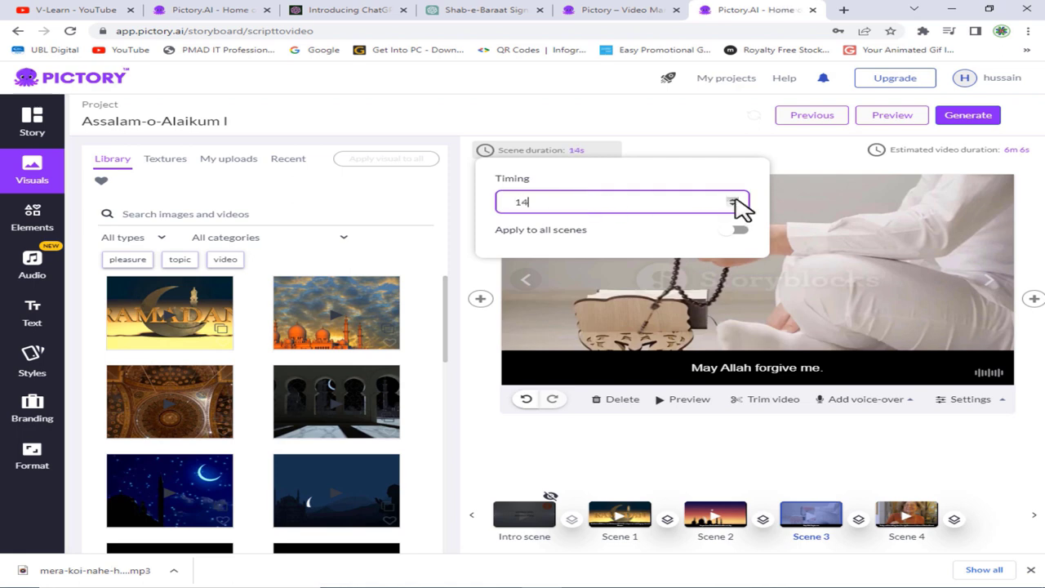
left_click(655, 382)
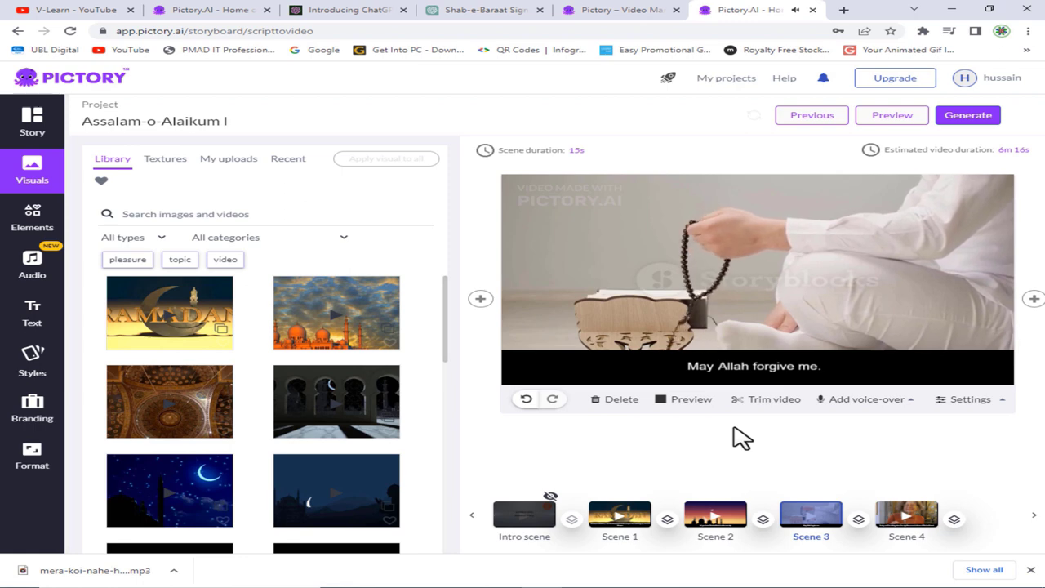
- Page through the storyboard timeline from the final scenes back to the opening scenes
left_click(1033, 515)
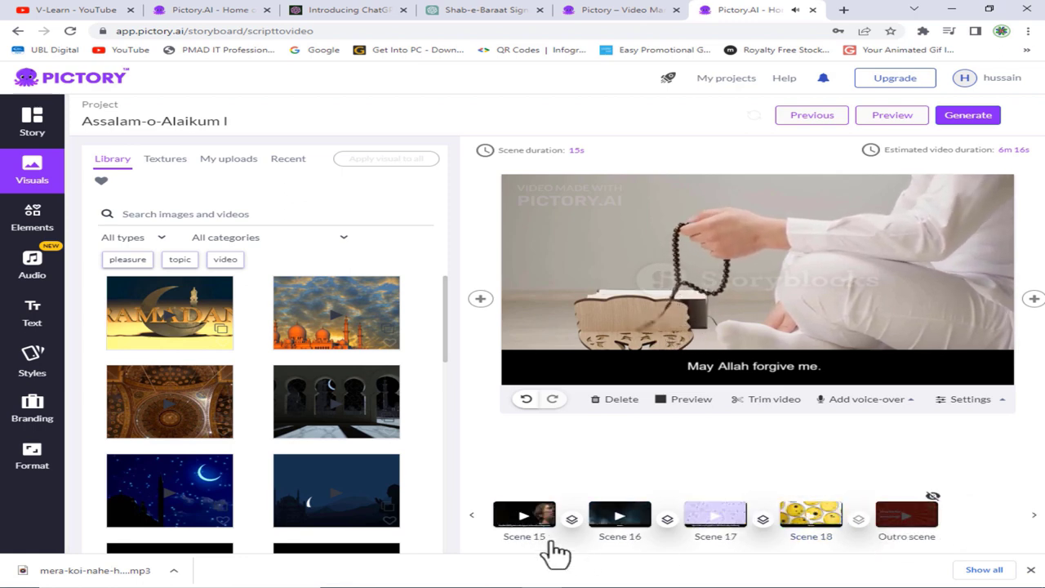
left_click(472, 517)
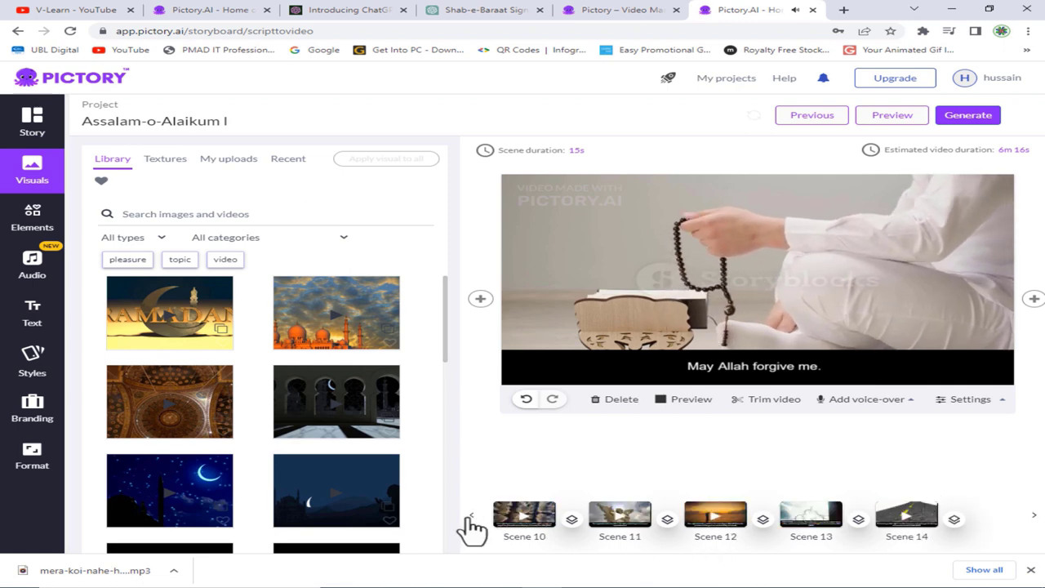
left_click(472, 521)
left_click(473, 522)
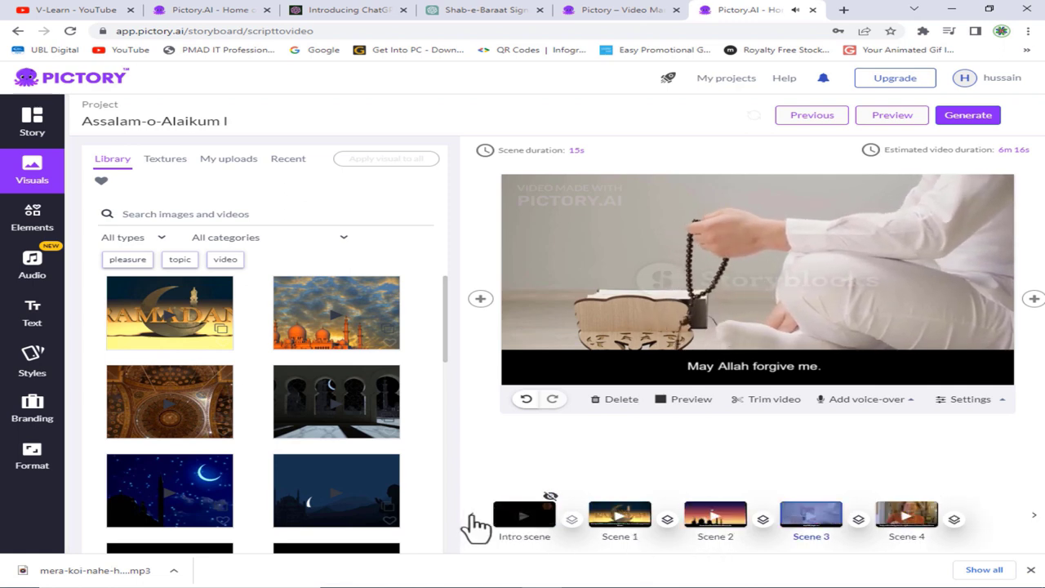
- Review Scene 4 and Scene 5, the night mosque, then move on to the next scene
left_click(906, 522)
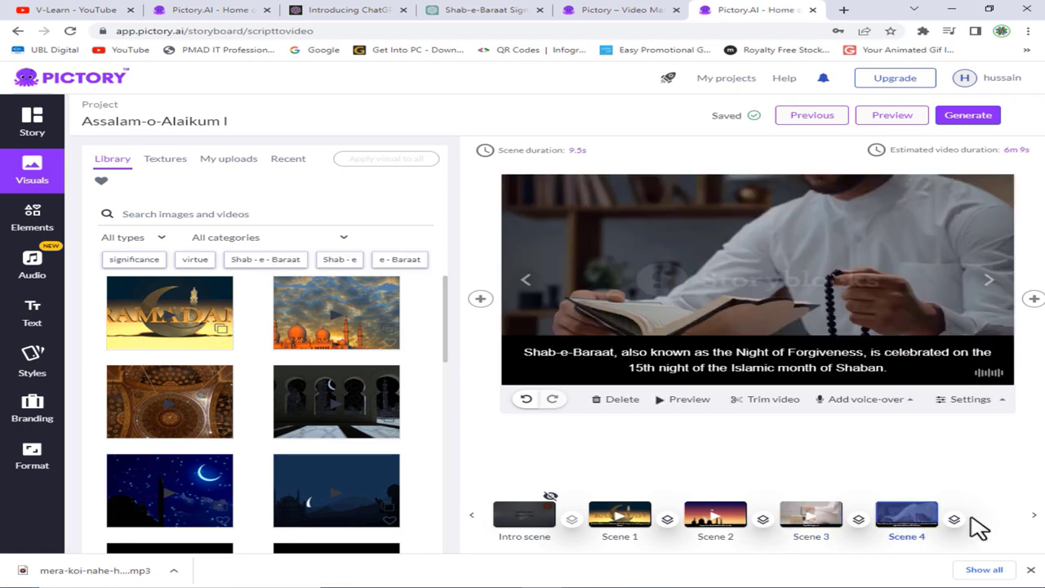
left_click(1034, 517)
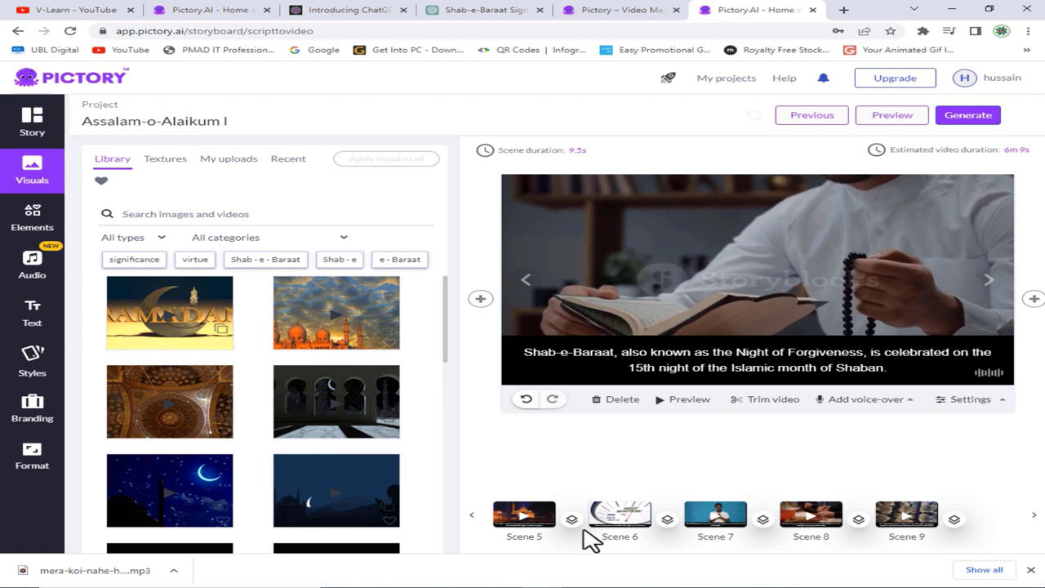
left_click(527, 526)
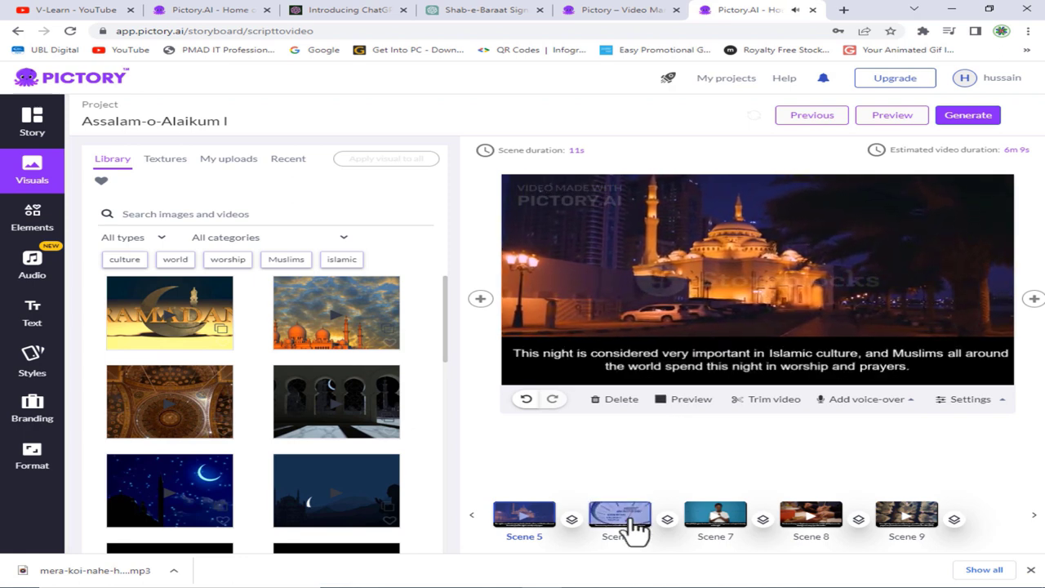
left_click(812, 513)
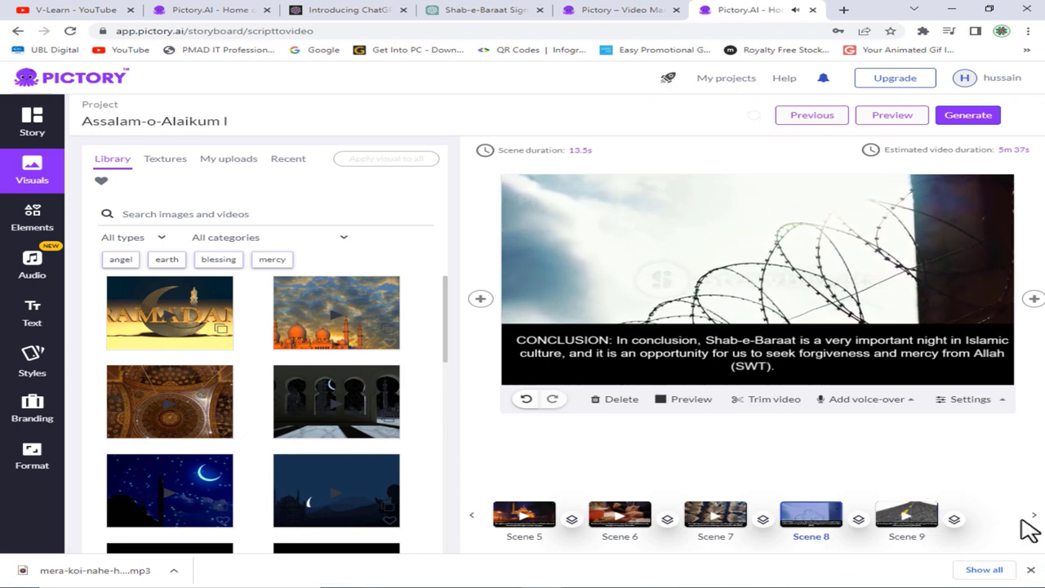
- Step through the scenes from CONCLUSION and the SALVATION road to the closing 'Aameen.' scene
left_click(866, 398)
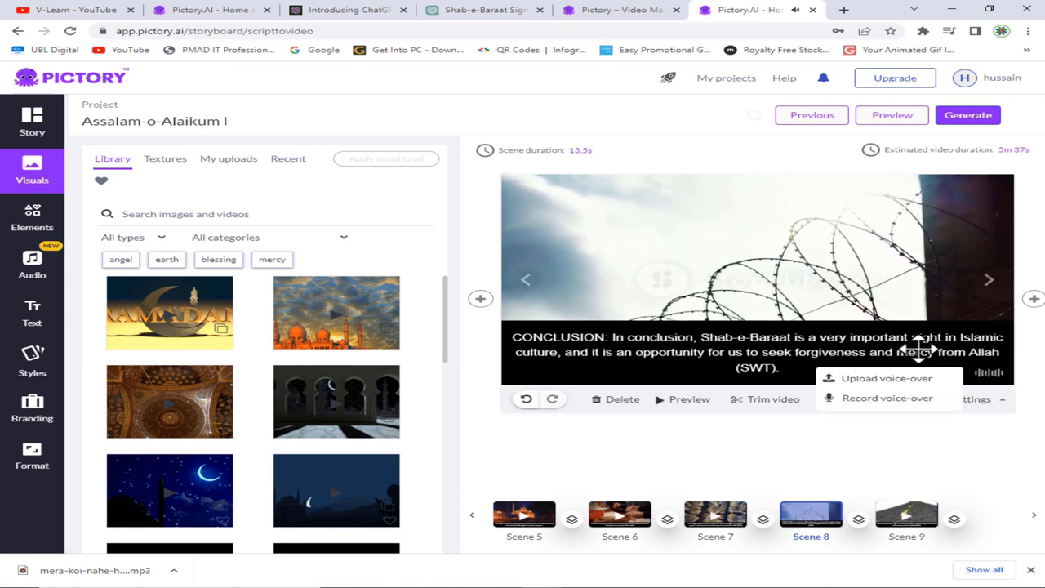
left_click(992, 277)
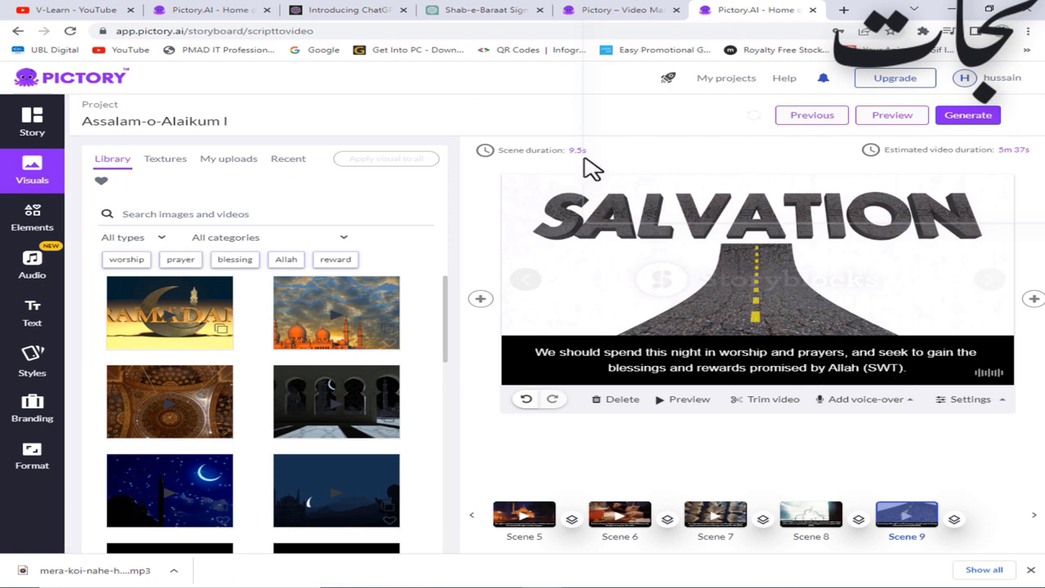
left_click(1033, 299)
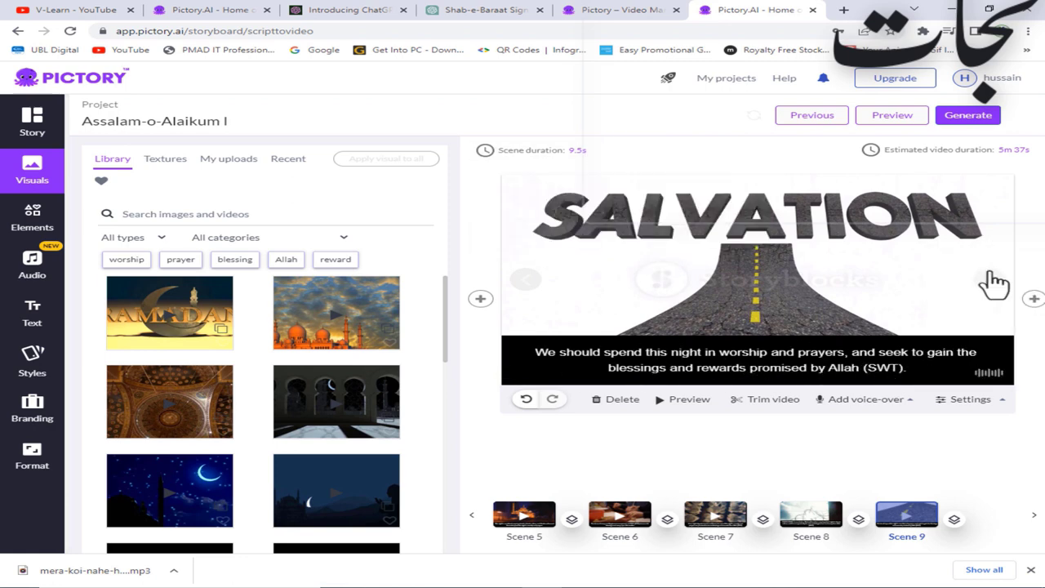
left_click(525, 280)
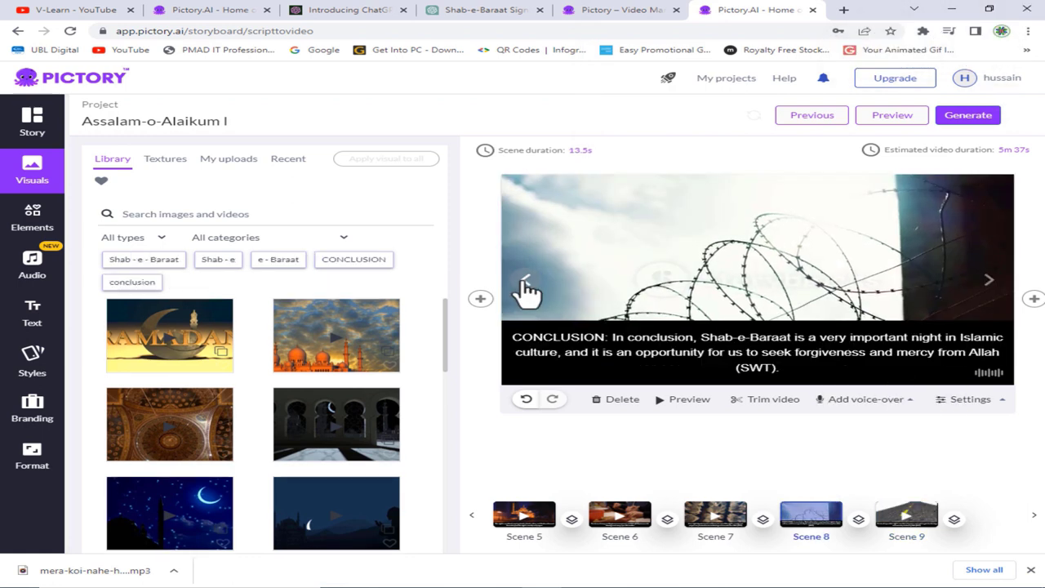
left_click(989, 280)
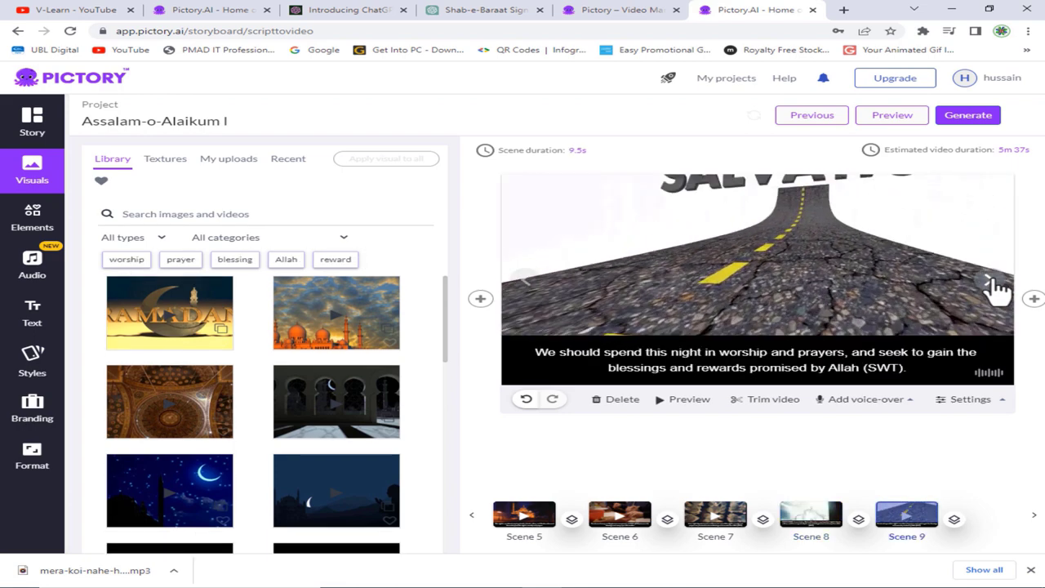
double_click(990, 279)
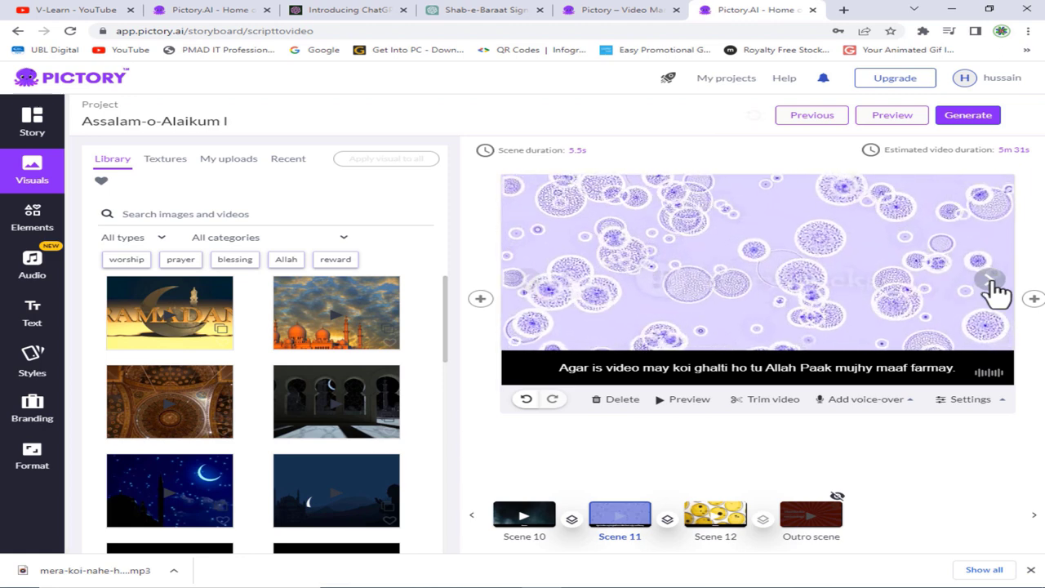
left_click(992, 281)
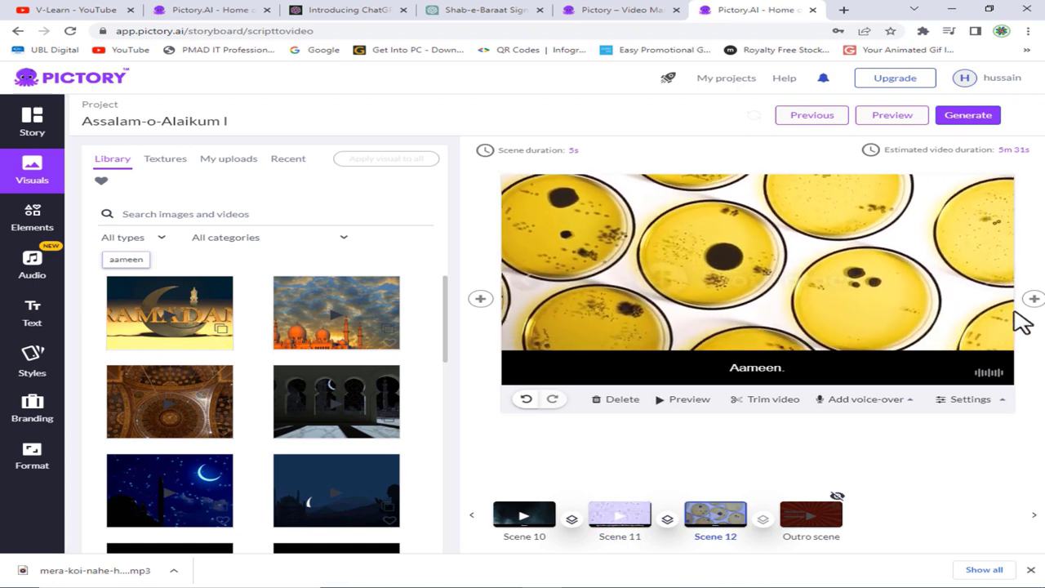
- Check the Insert scene and scene settings options, then return to the 'May Allah forgive me.' scene
left_click(1032, 300)
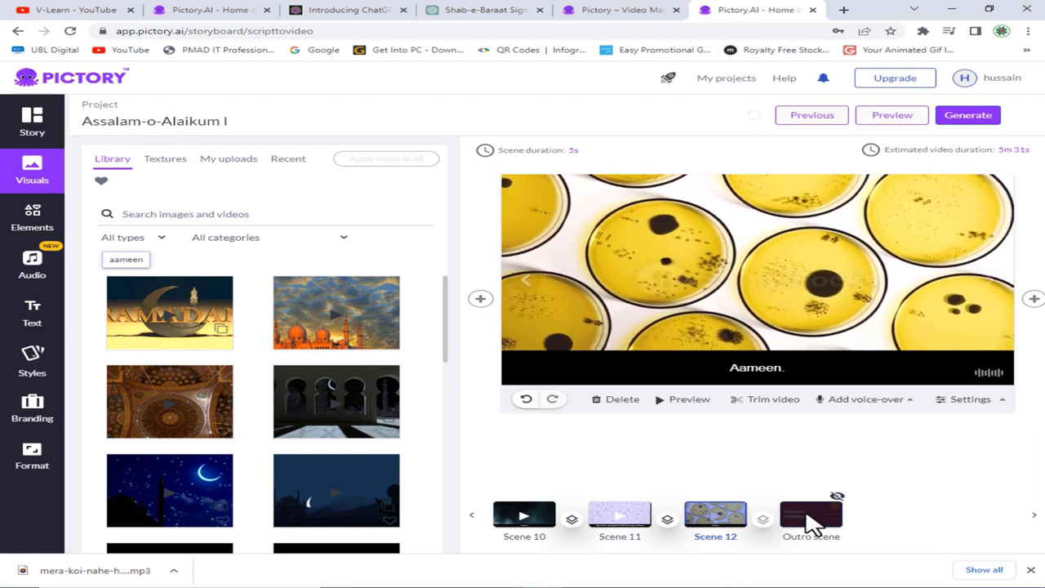
left_click(968, 399)
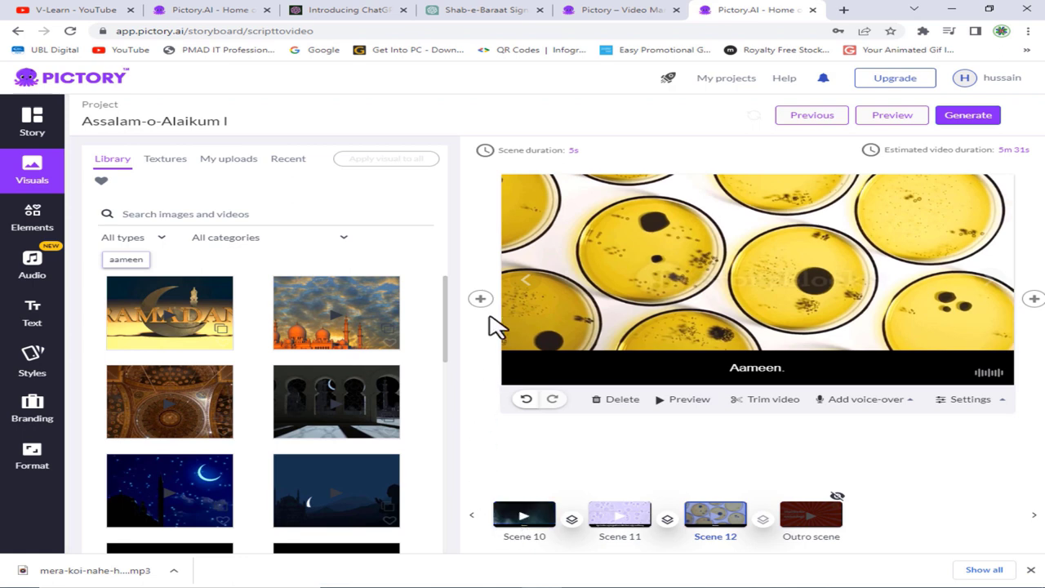
left_click(529, 281)
left_click(529, 281)
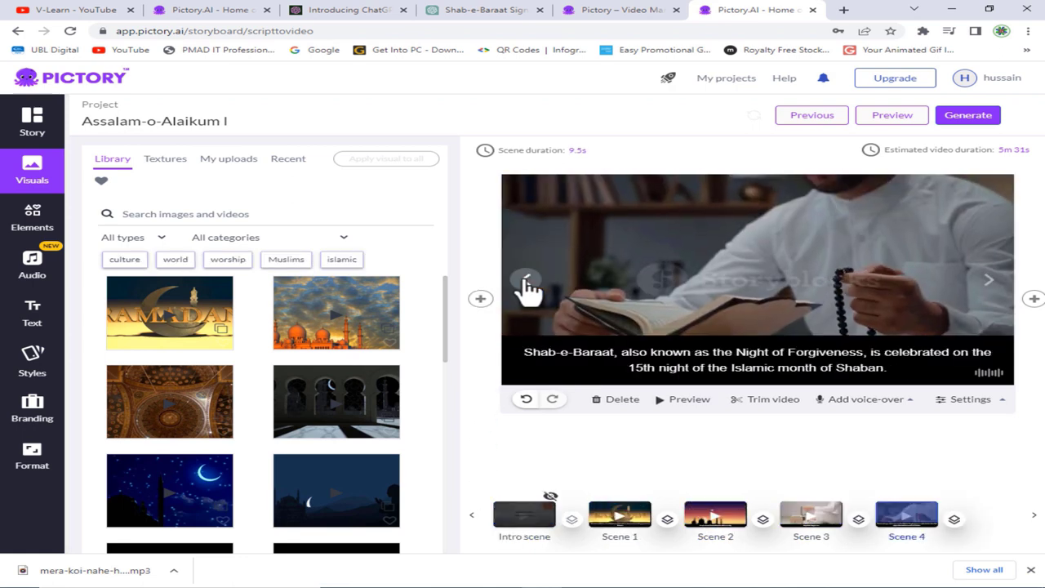
left_click(527, 282)
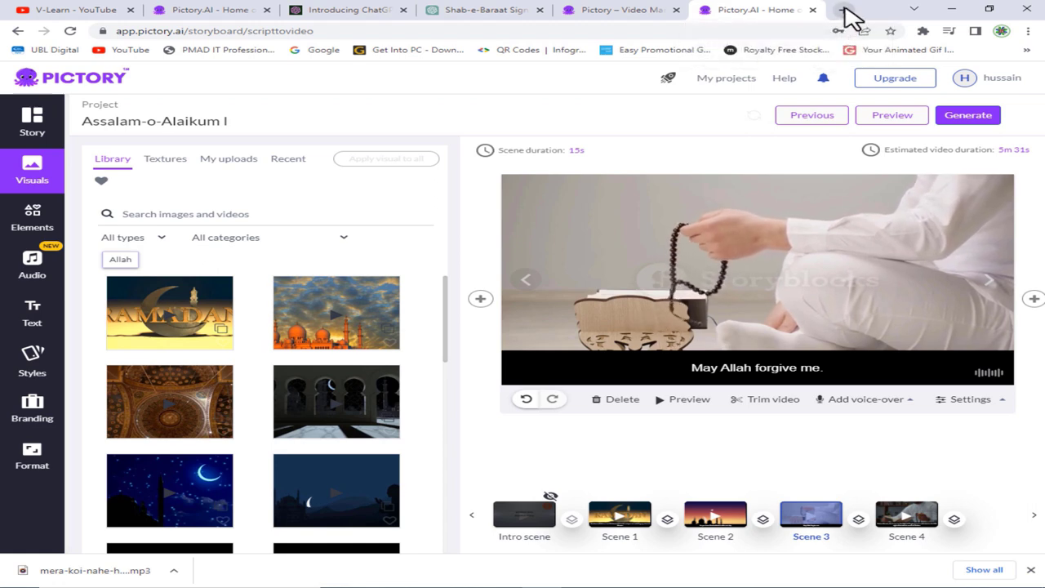
- Search Google in a new tab for a free download of the 'Phaila hua aaj ki raat hai' naat
left_click(844, 11)
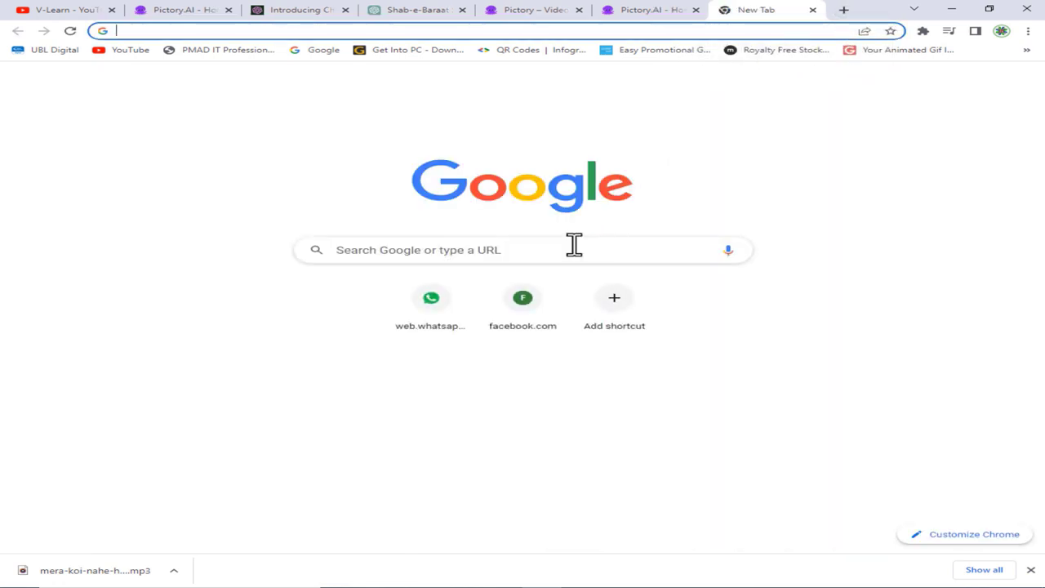
left_click(580, 247)
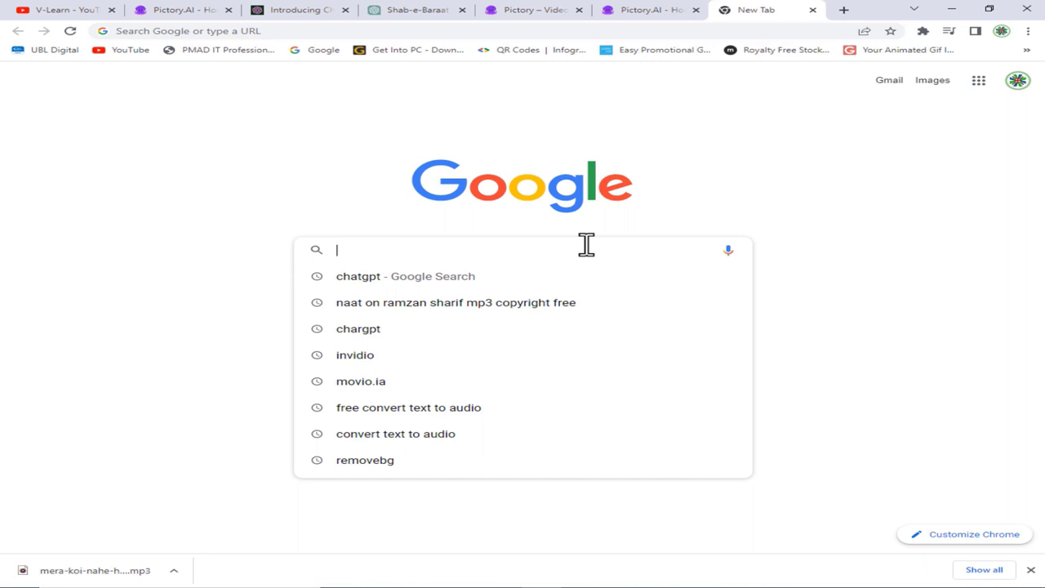
type("fr")
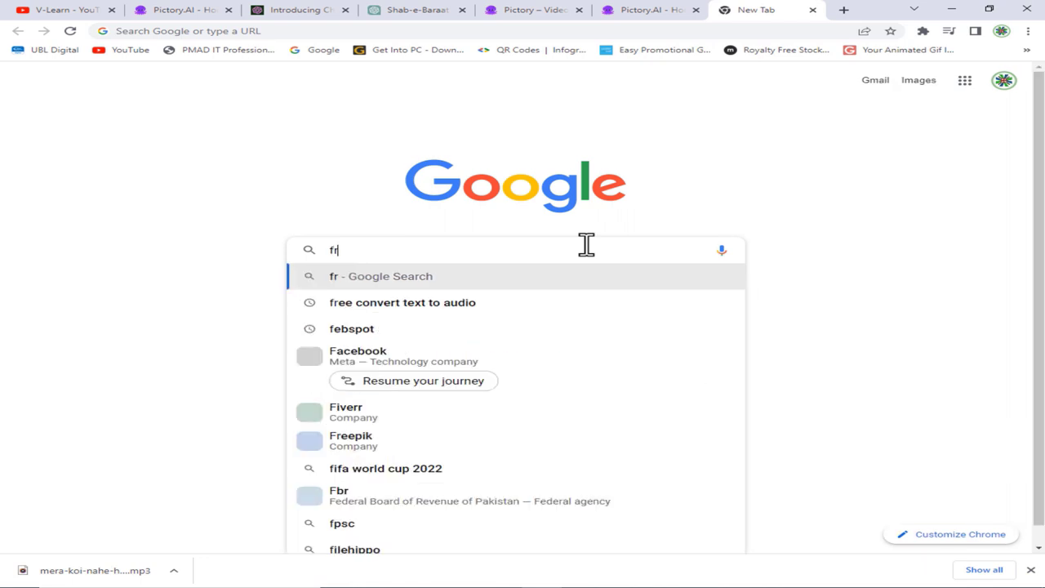
type("ee download naat no")
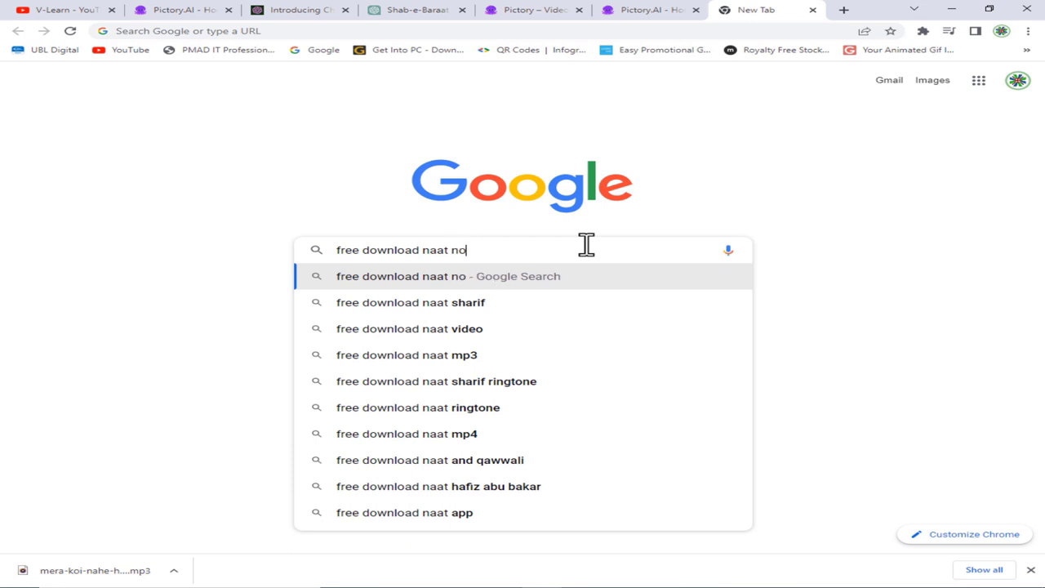
type("phar")
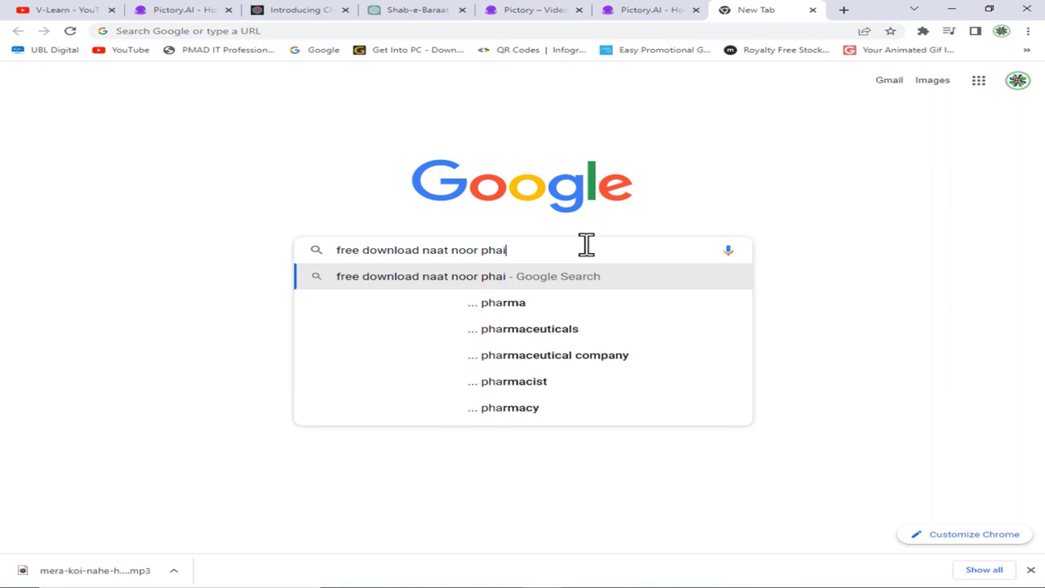
key("BackSpace")
type("ila ")
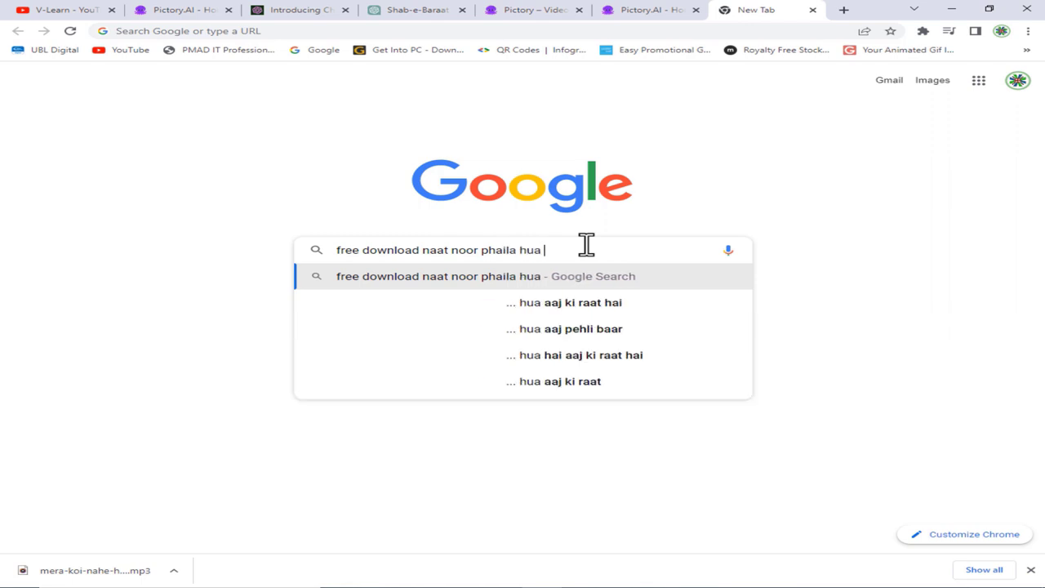
type("hua aaj ki ")
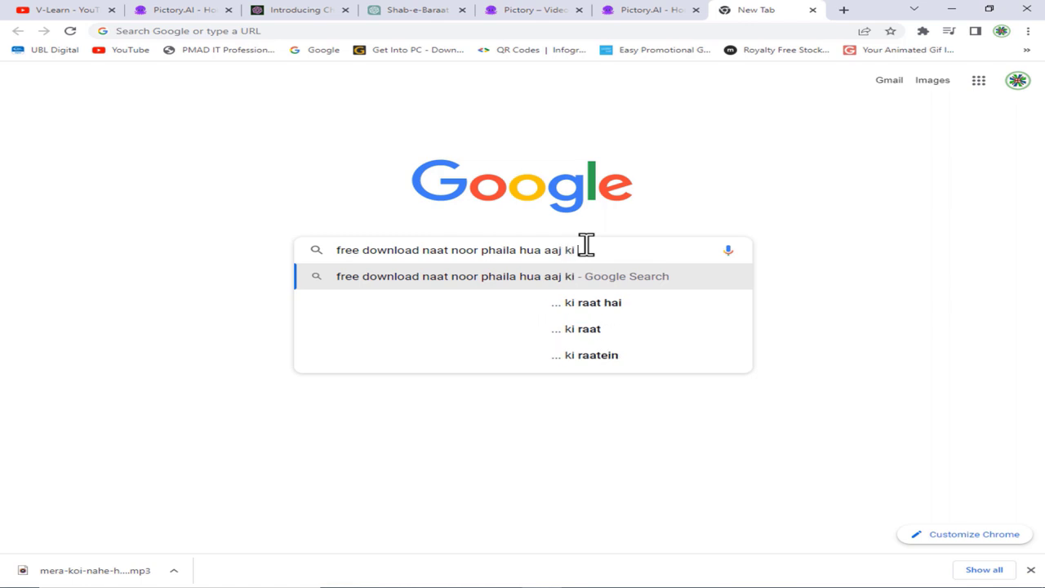
type("rra")
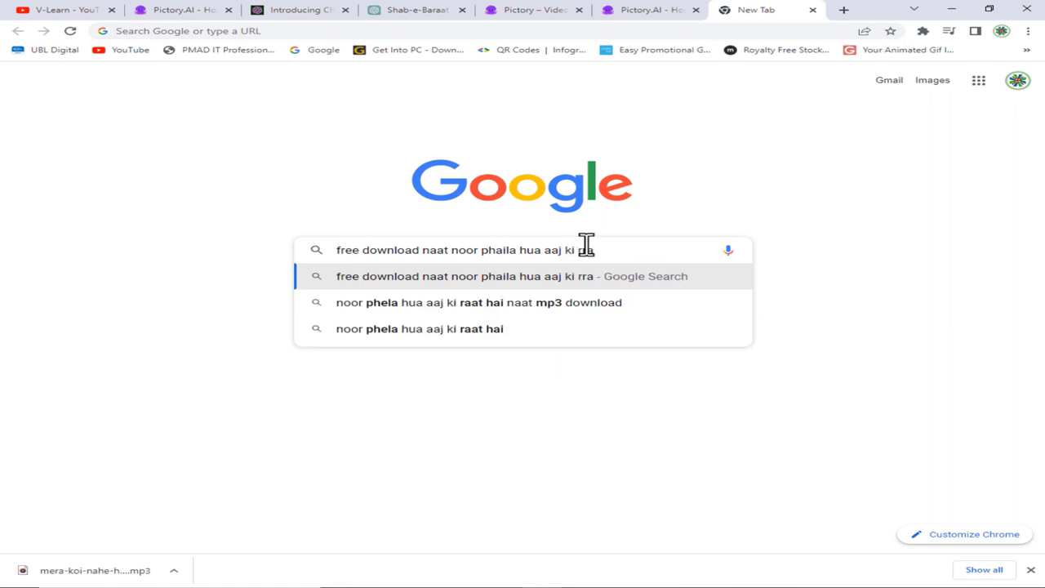
type("t hai")
key("Return")
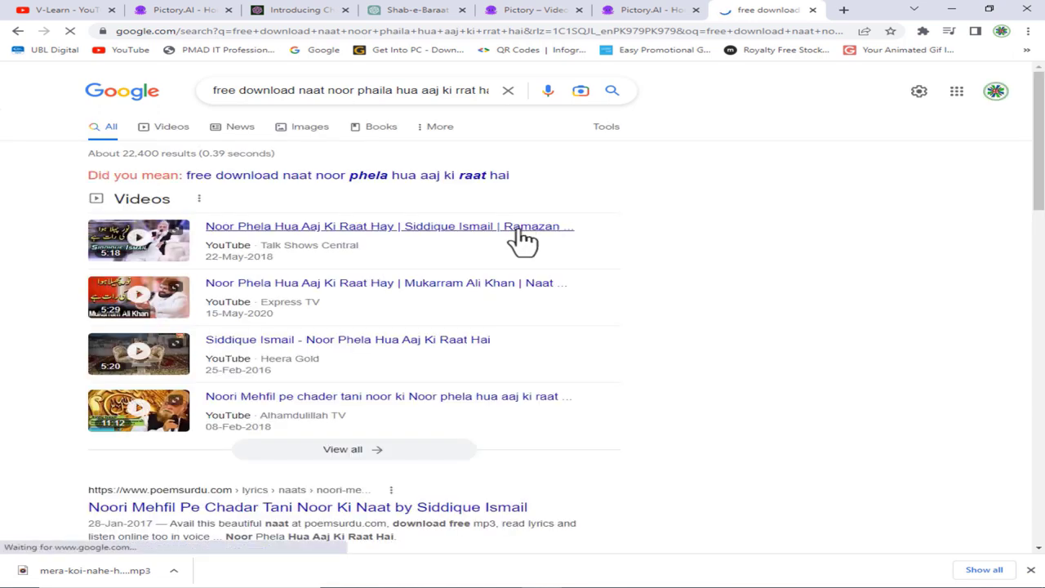
- Add 'mp3' to the query, accept the spelling correction, and open the poemsurdu.com result in a new tab
left_click(486, 90)
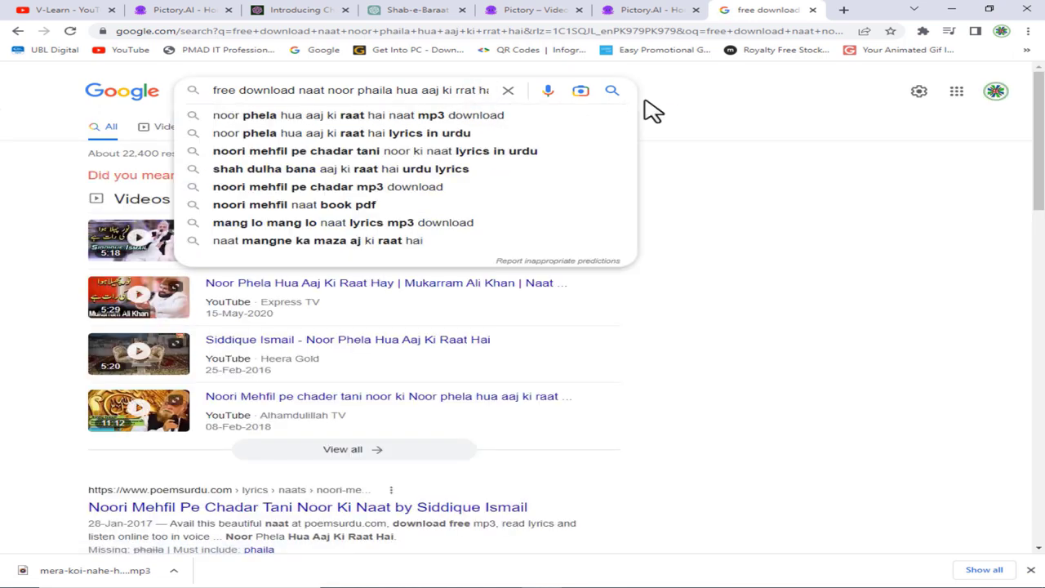
key("End")
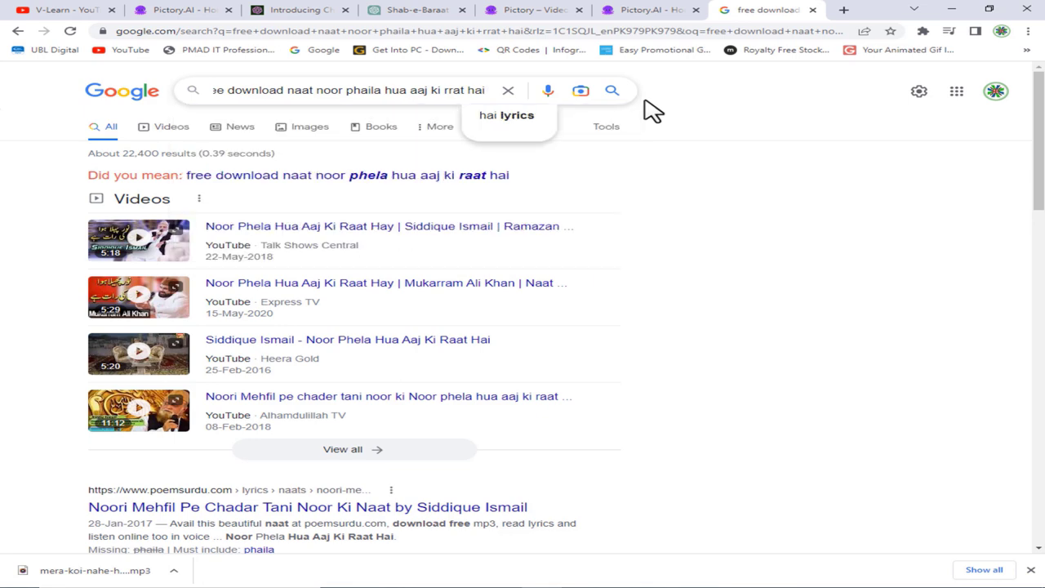
type("mp3")
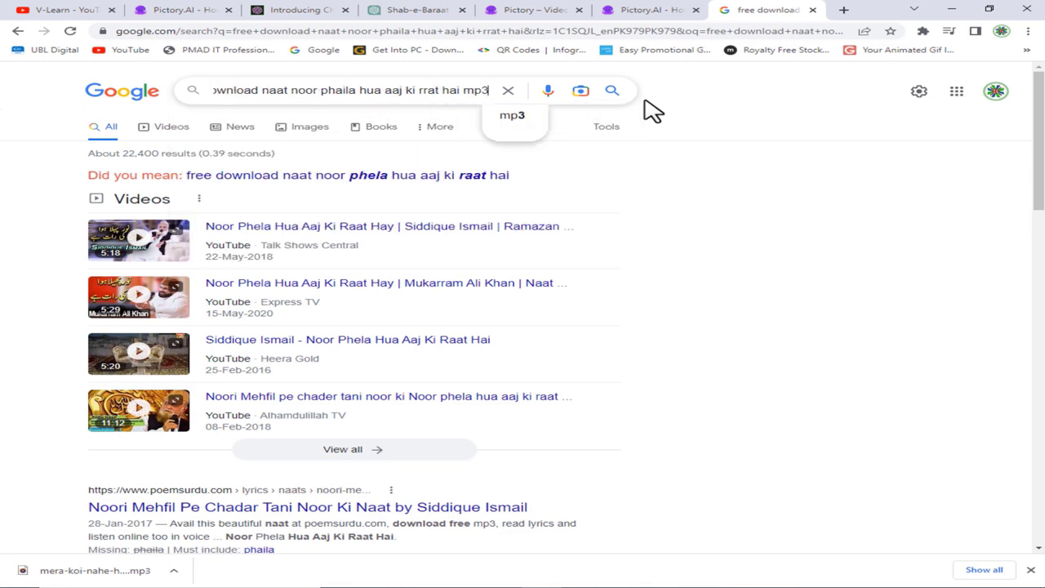
key("Return")
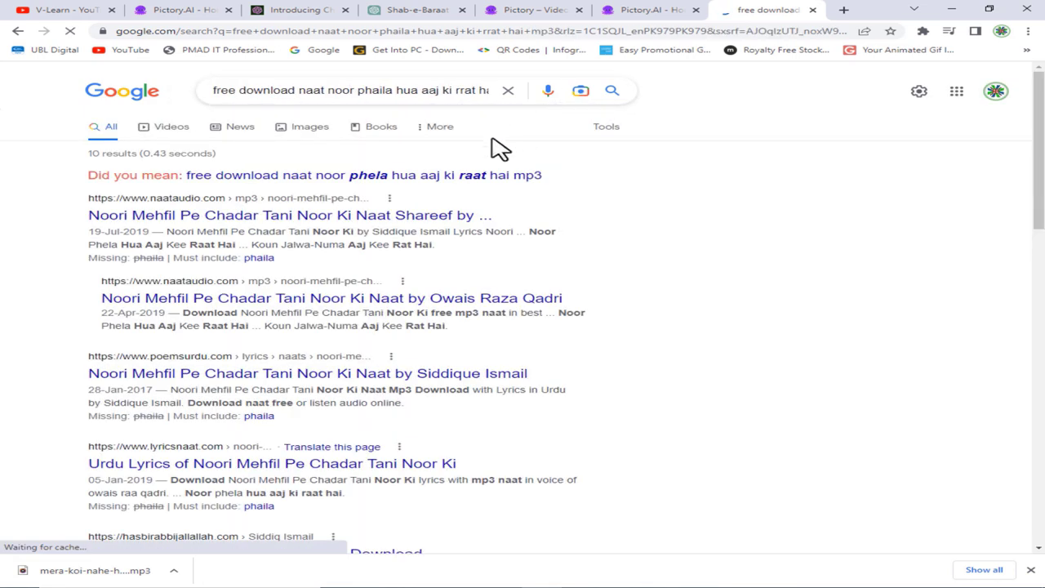
left_click(472, 186)
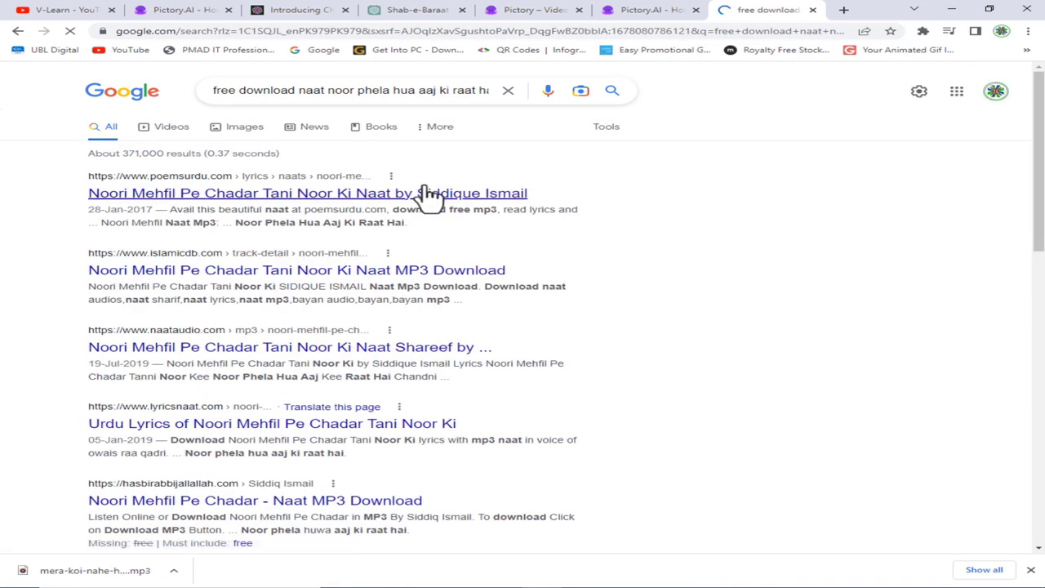
right_click(431, 197)
left_click(462, 200)
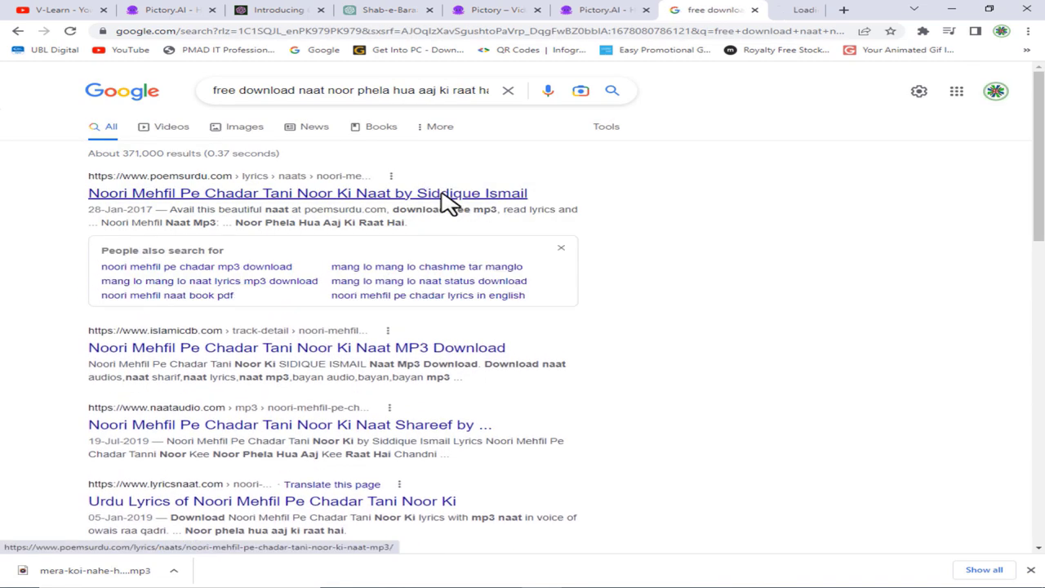
left_click(775, 11)
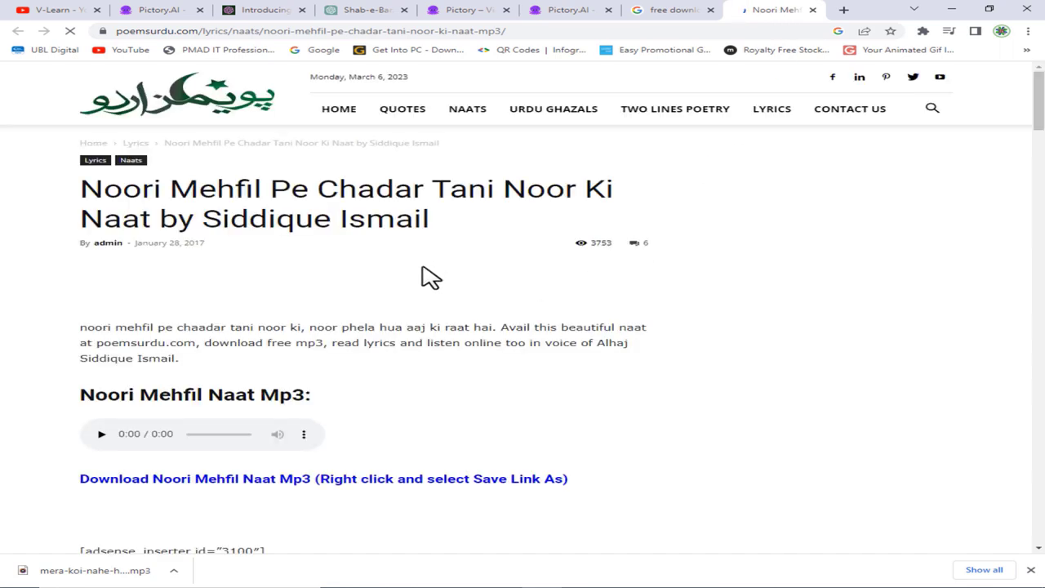
- Download the Noori Mehfil naat MP3 from the poemsurdu.com audio player
scroll(359, 384, "down", 2)
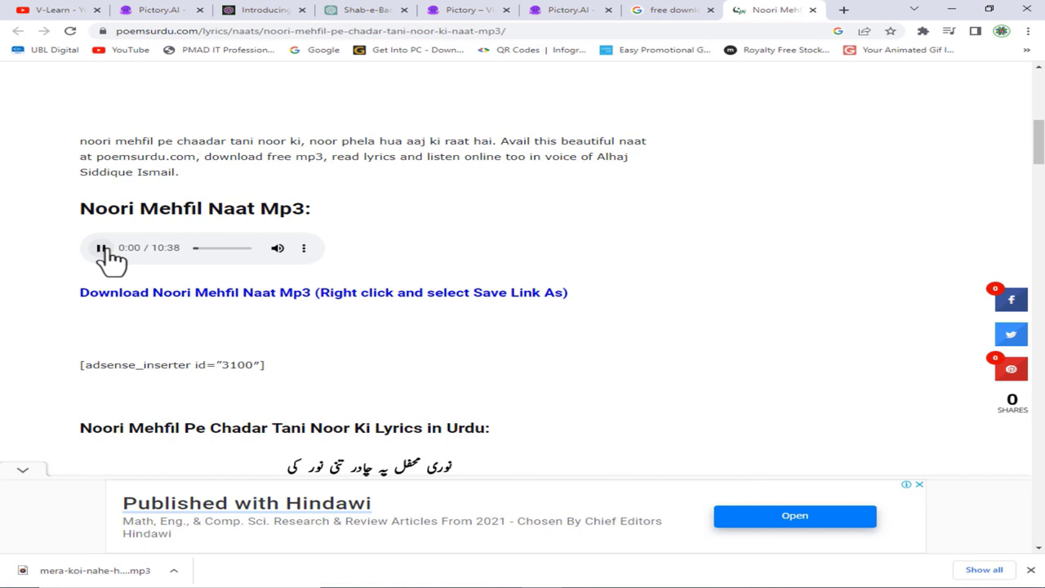
left_click(304, 248)
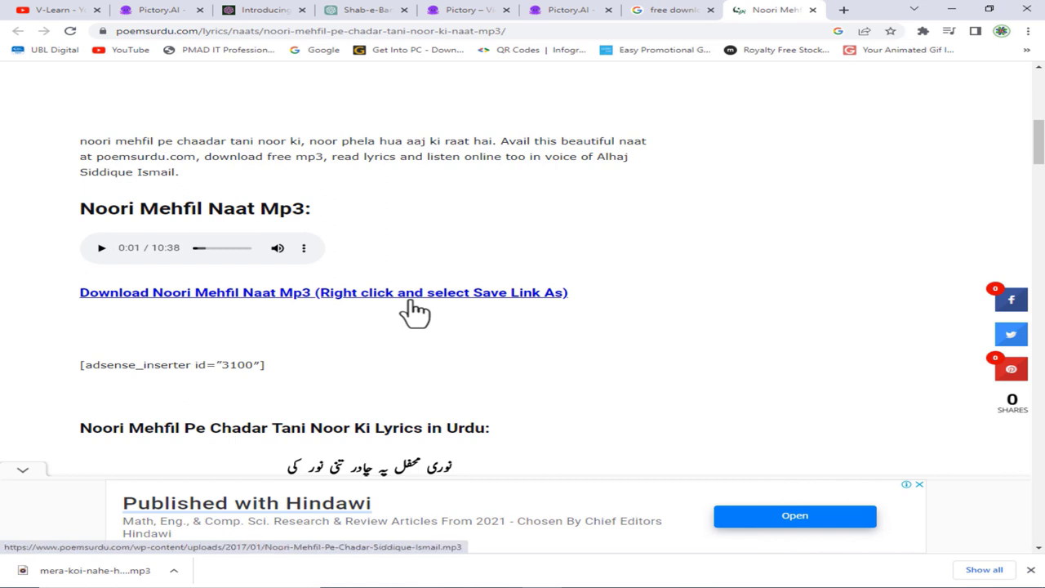
left_click(413, 302)
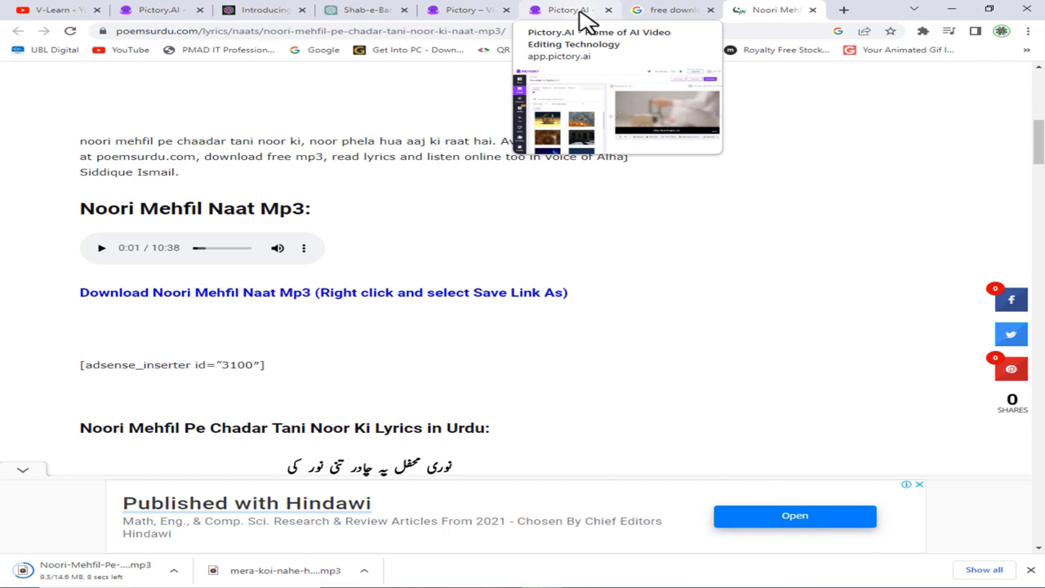
- Return to the Pictory storyboard and play, then pause, Scene 2
left_click(586, 18)
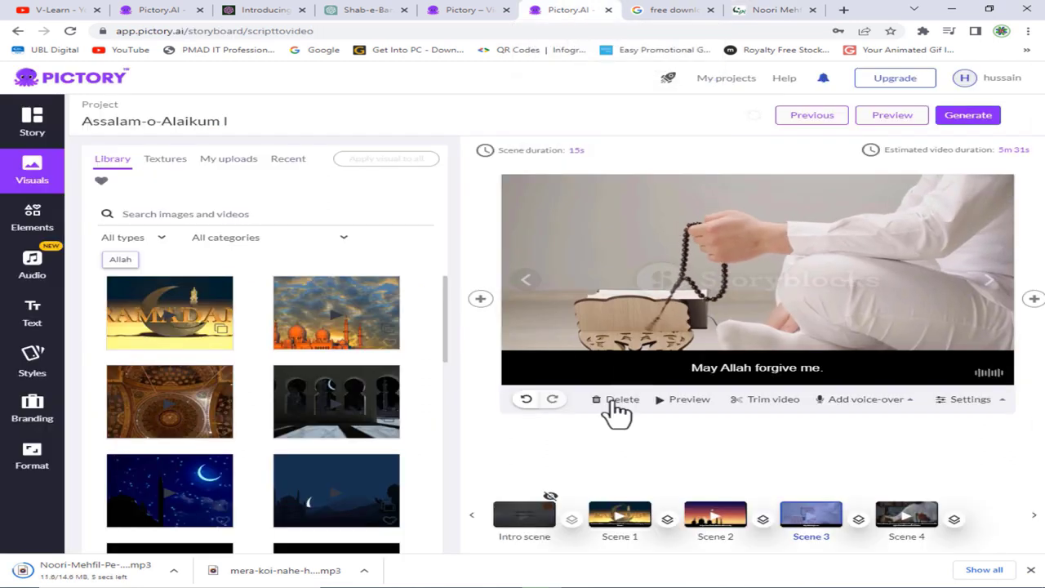
left_click(478, 298)
left_click(681, 400)
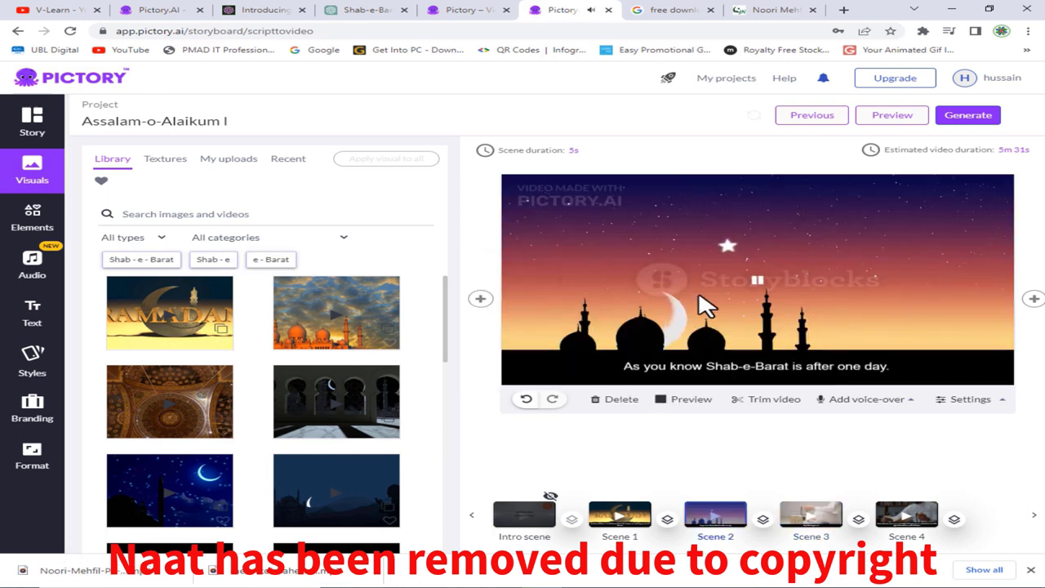
left_click(757, 282)
- Upload the downloaded Noori Mehfil MP3 from Downloads as a voice-over
left_click(829, 399)
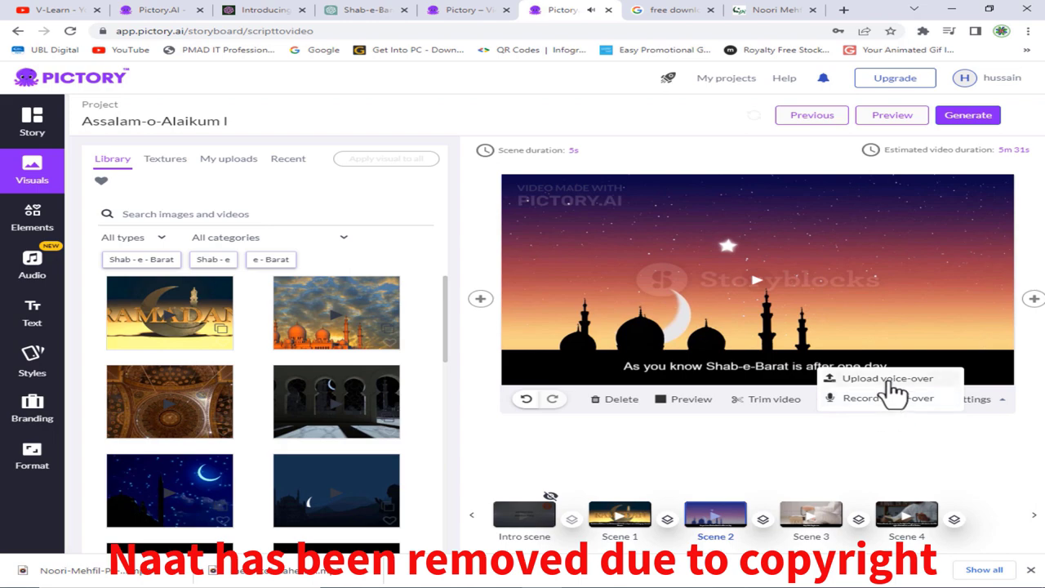
left_click(887, 379)
left_click(262, 252)
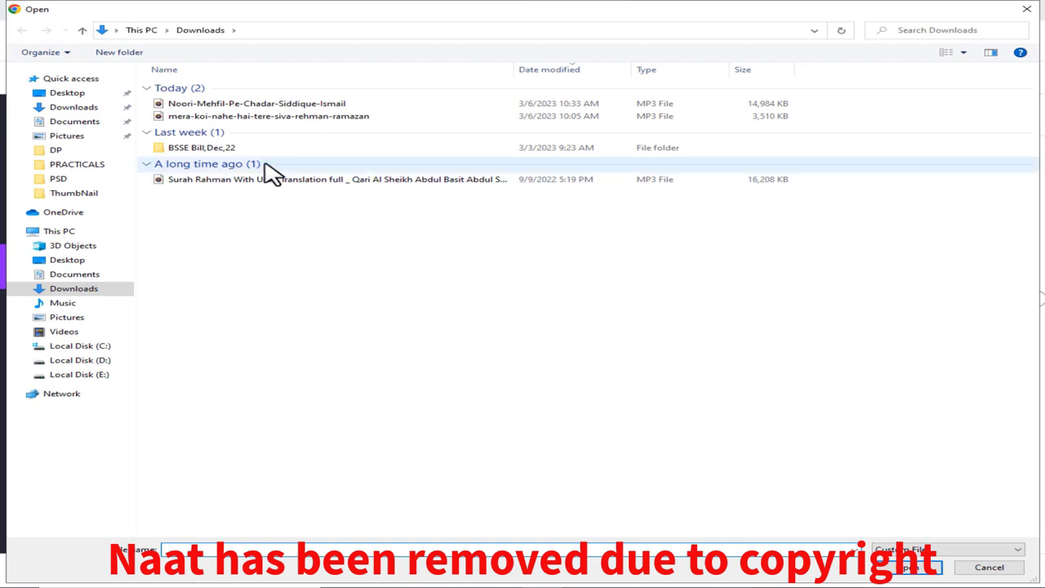
double_click(282, 103)
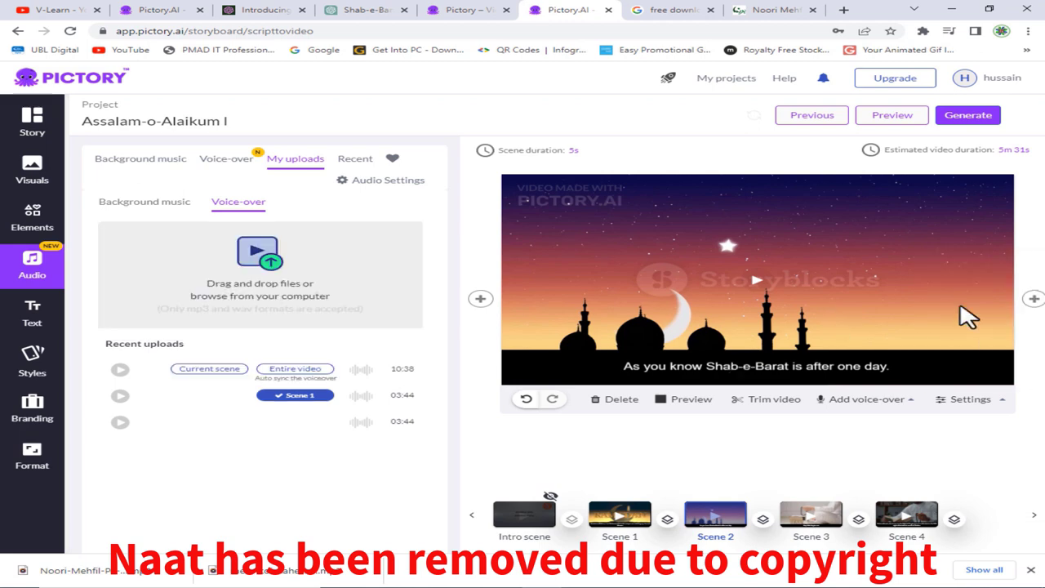
left_click(679, 401)
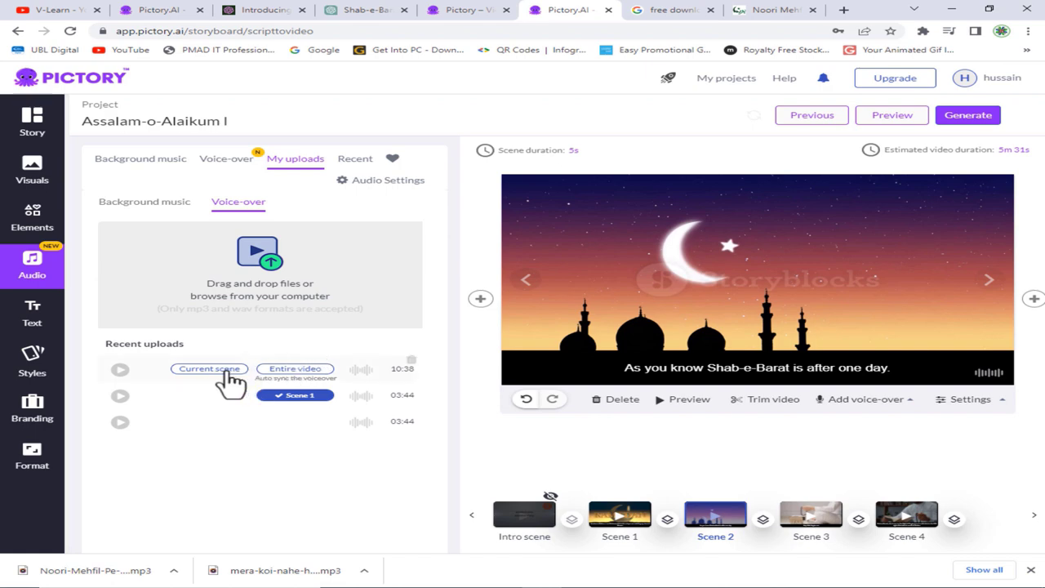
- Apply the 10:38 naat to Scene 2 (638.4 s), preview Scenes 2 and 3, and open audio settings
left_click(298, 373)
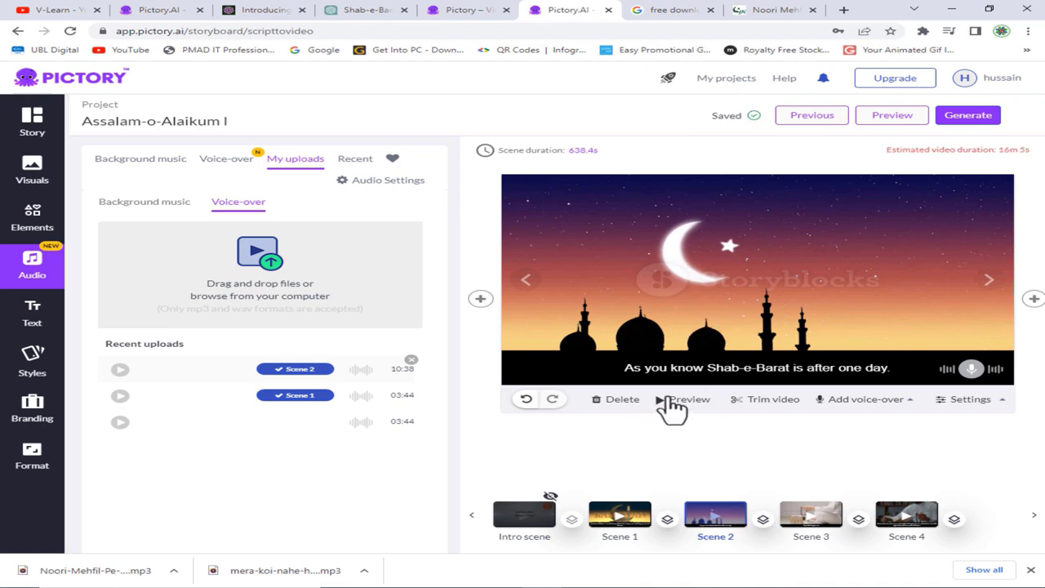
left_click(686, 399)
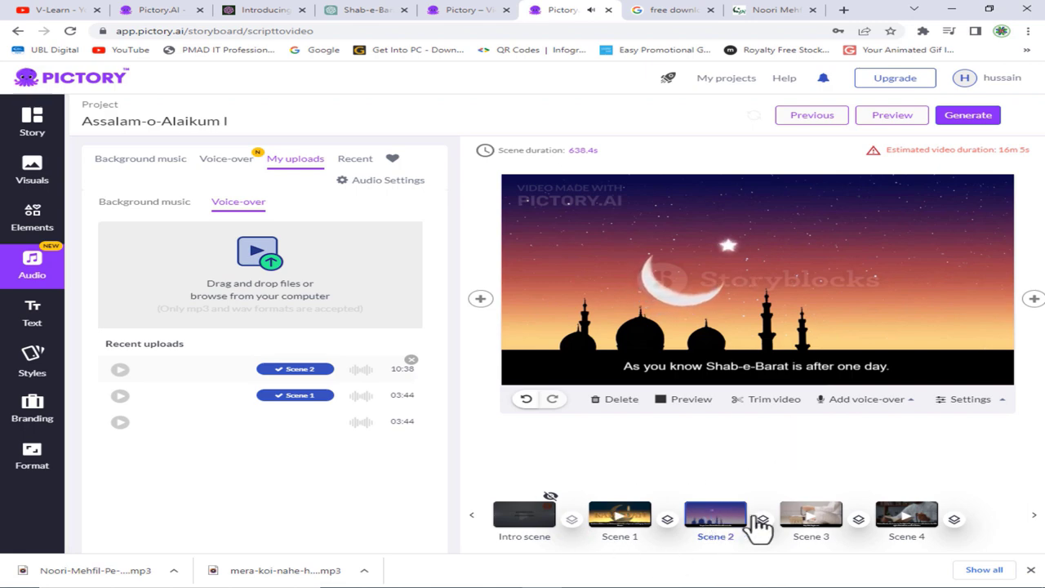
left_click(810, 515)
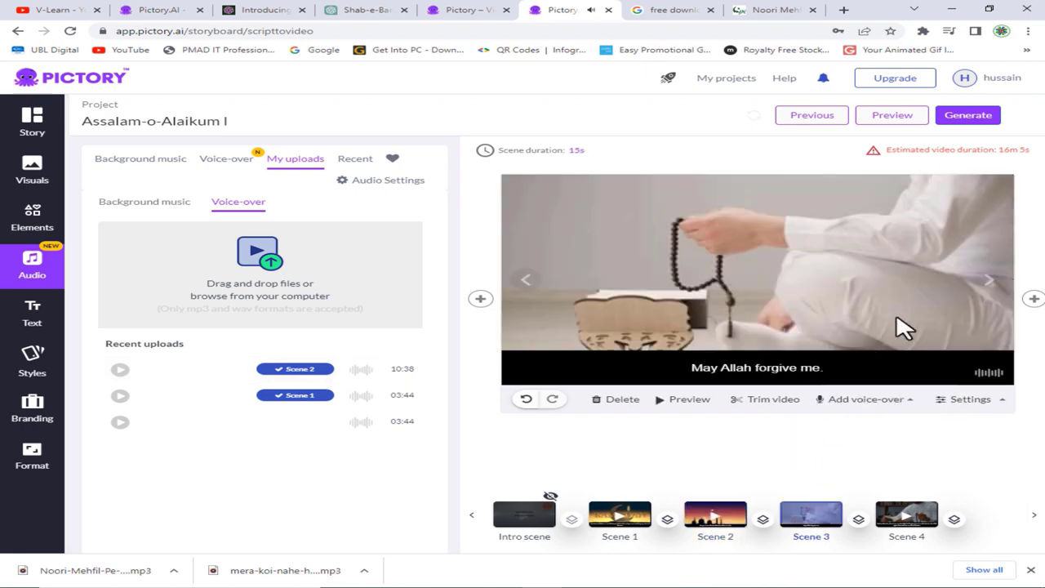
left_click(661, 399)
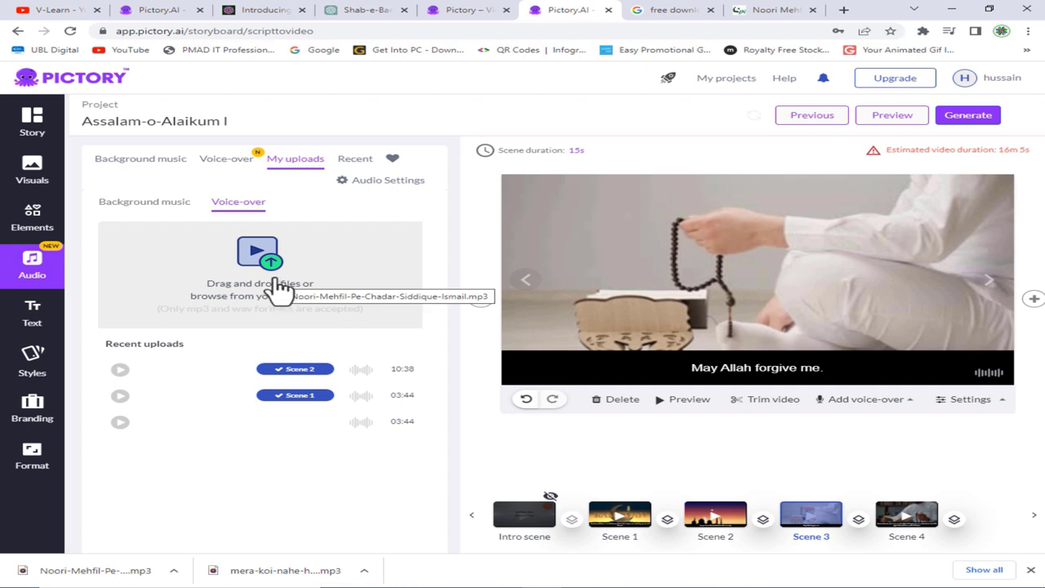
left_click(385, 180)
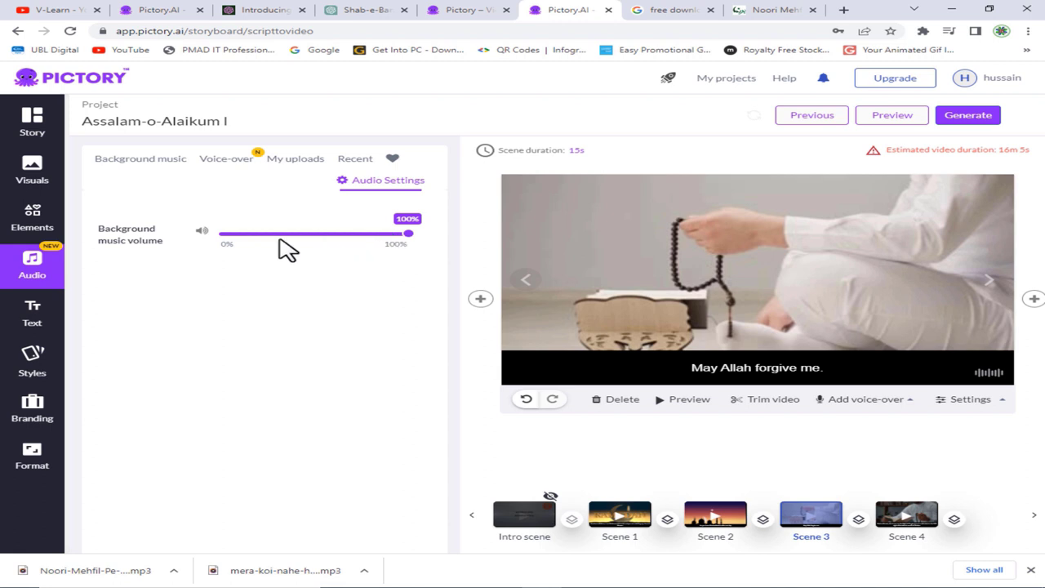
- Set the background music volume to 0% and upload the Noori-Mehfil-Pe-Chadar-Siddique-Ismail audio file
left_click(228, 236)
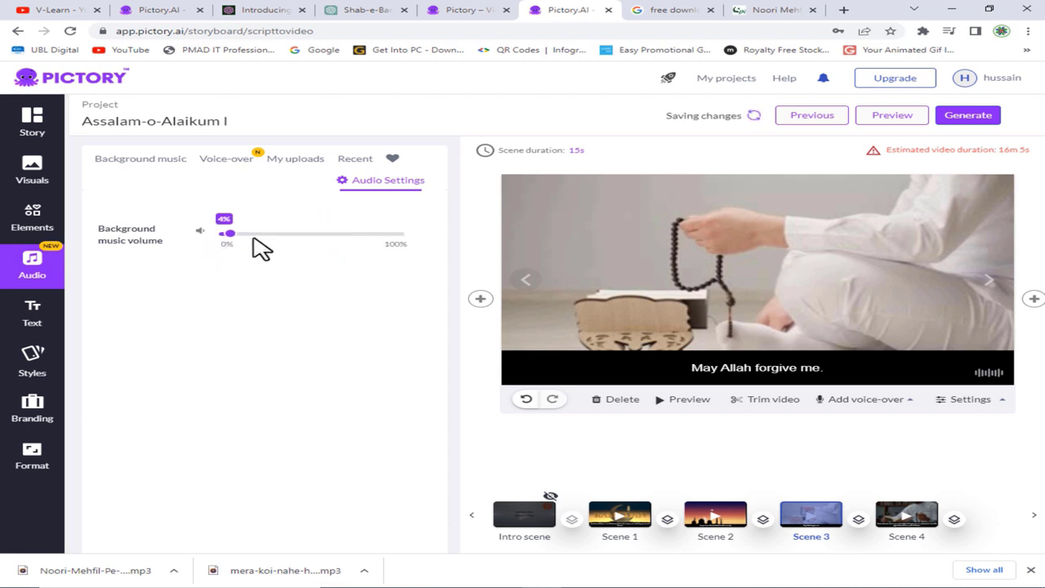
left_click(222, 235)
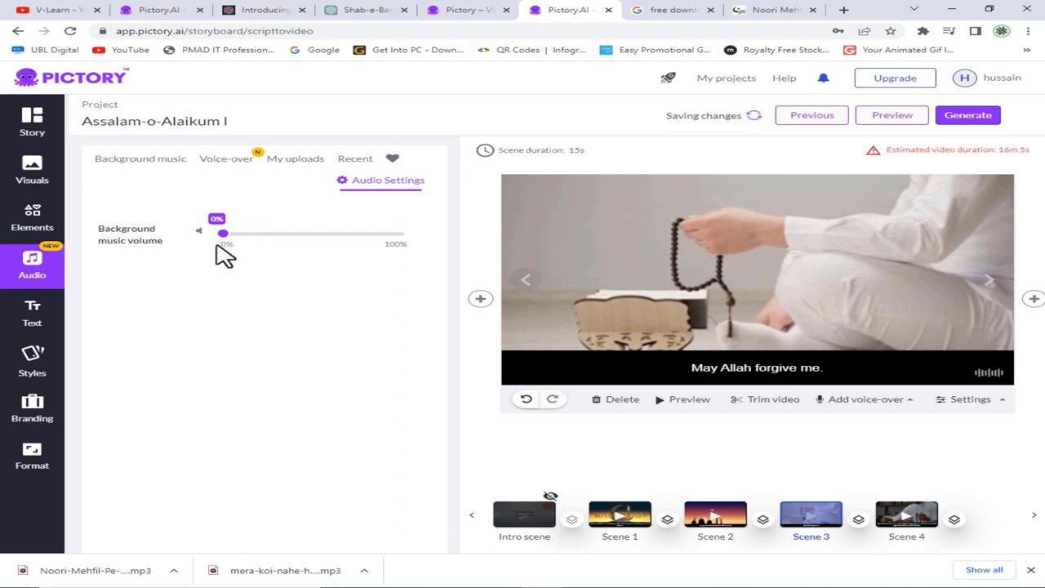
left_click(296, 163)
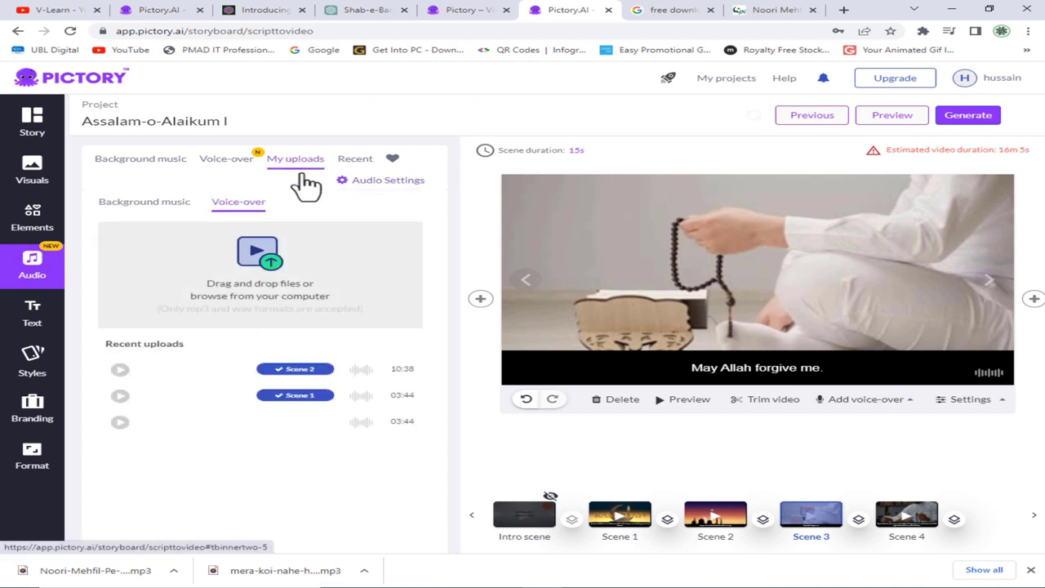
left_click(278, 269)
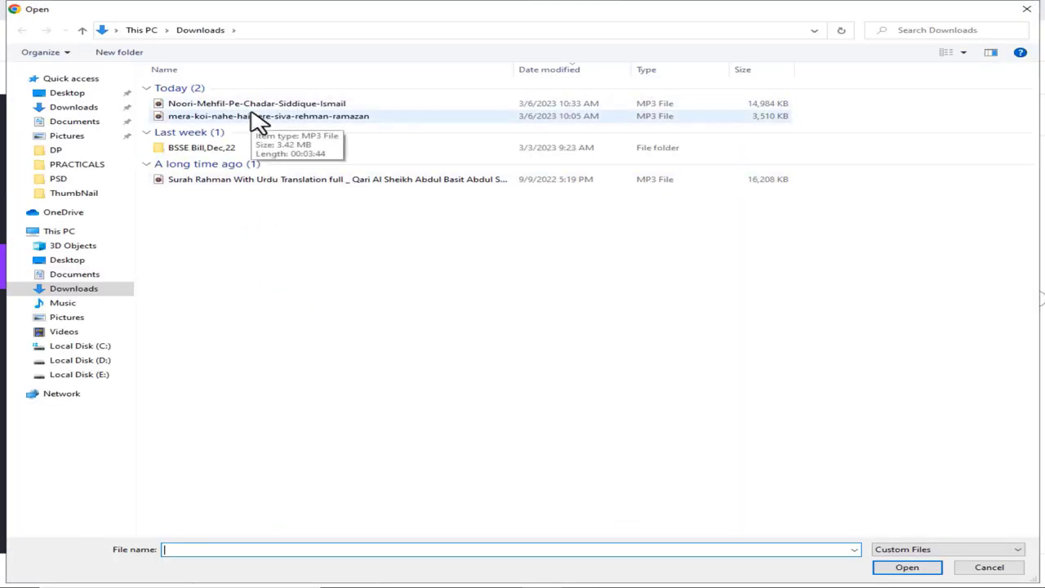
left_click(257, 104)
double_click(257, 105)
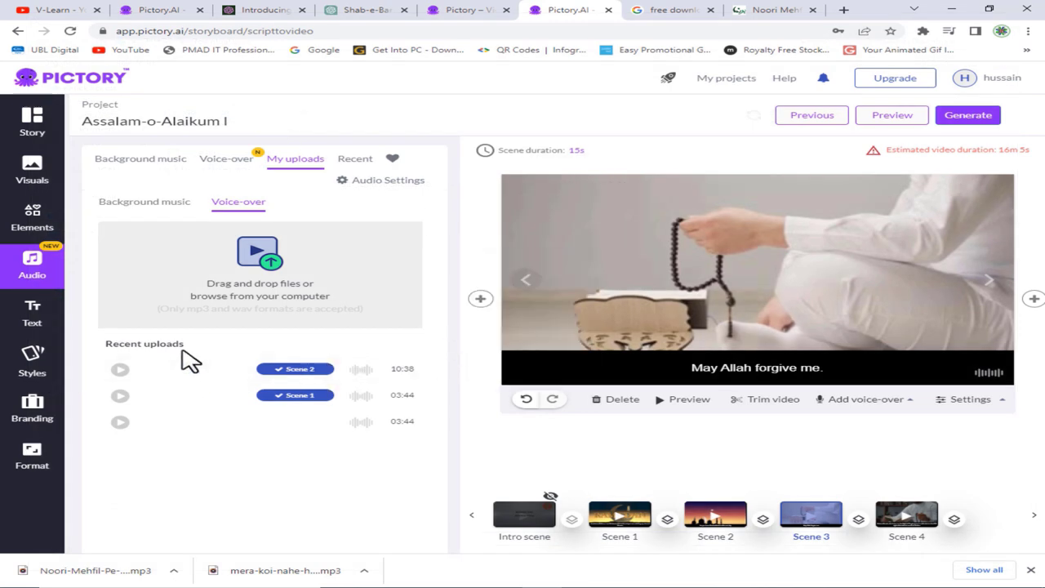
- Browse the music and voice-over libraries, then upload the Noori-Mehfil-Pe-Chadar-Siddique-Ismail mp3 as a voice-over again
left_click(171, 205)
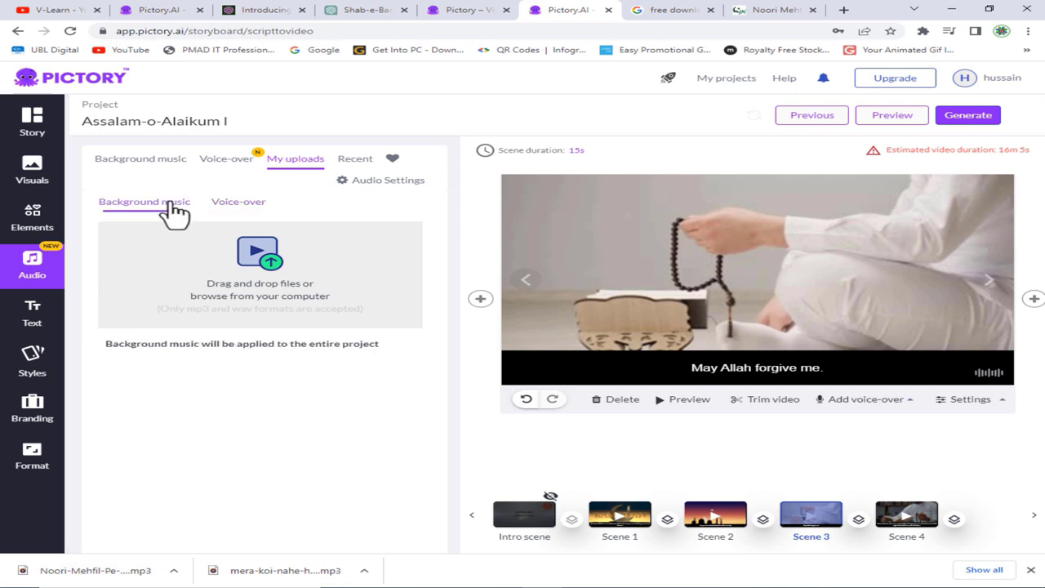
left_click(217, 168)
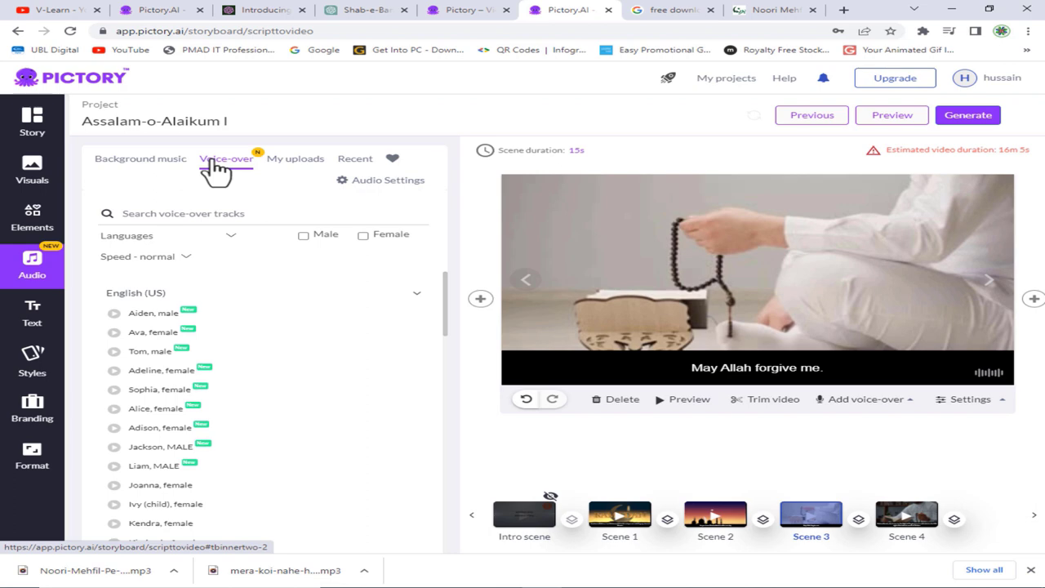
left_click(310, 174)
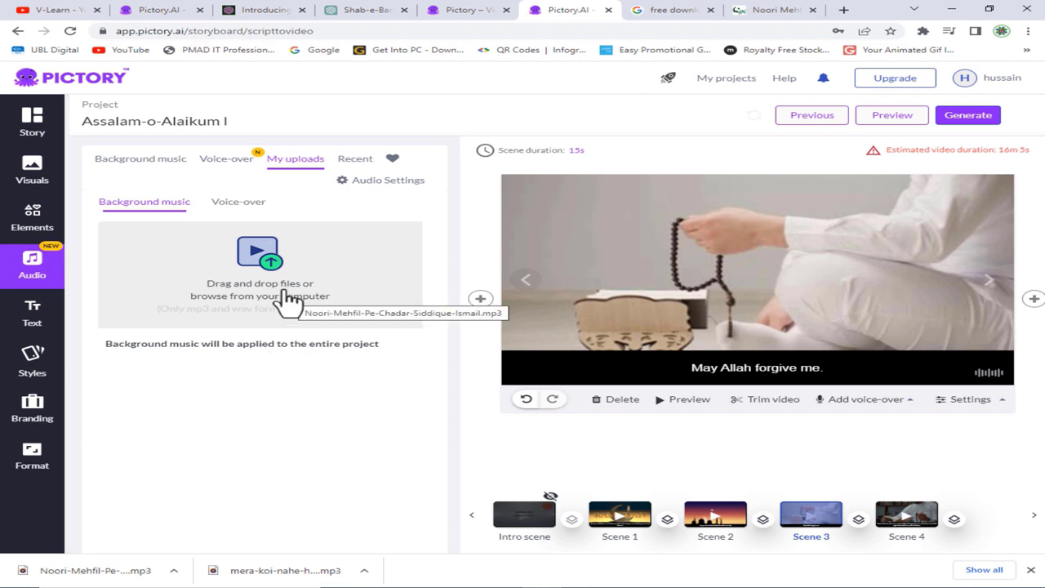
left_click_drag(290, 302, 228, 232)
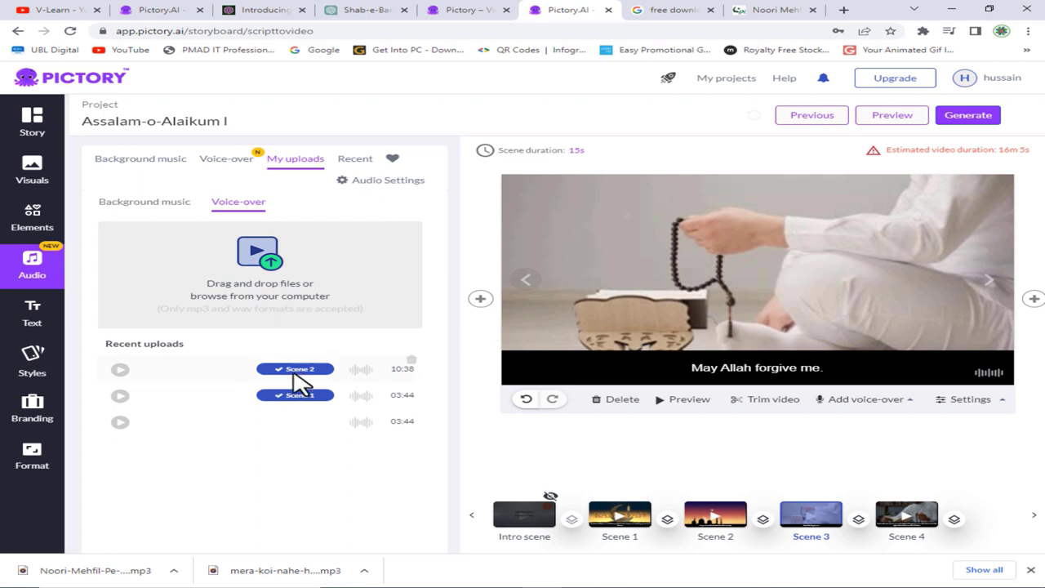
left_click(354, 160)
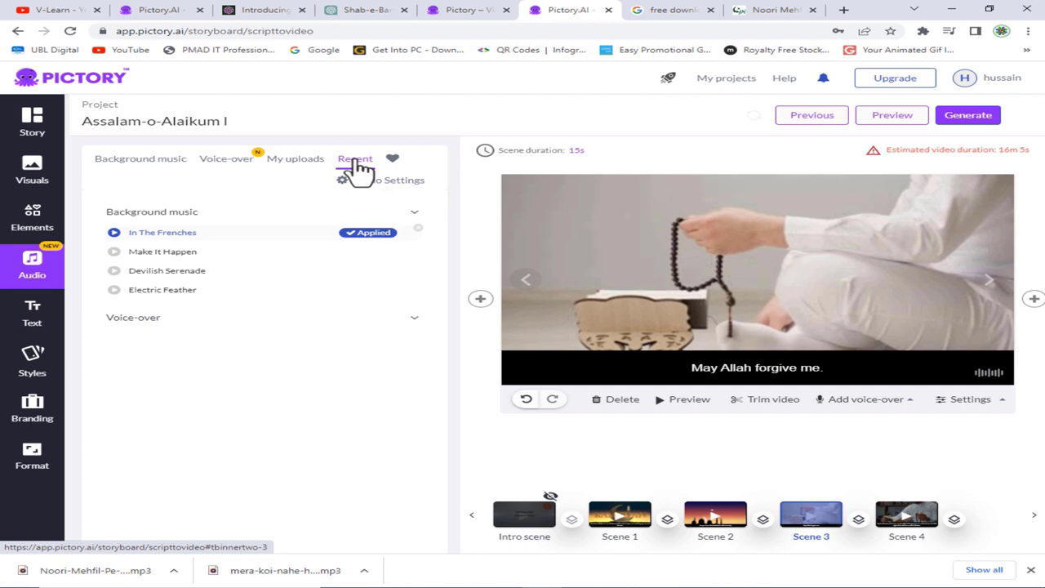
left_click(163, 163)
left_click(295, 160)
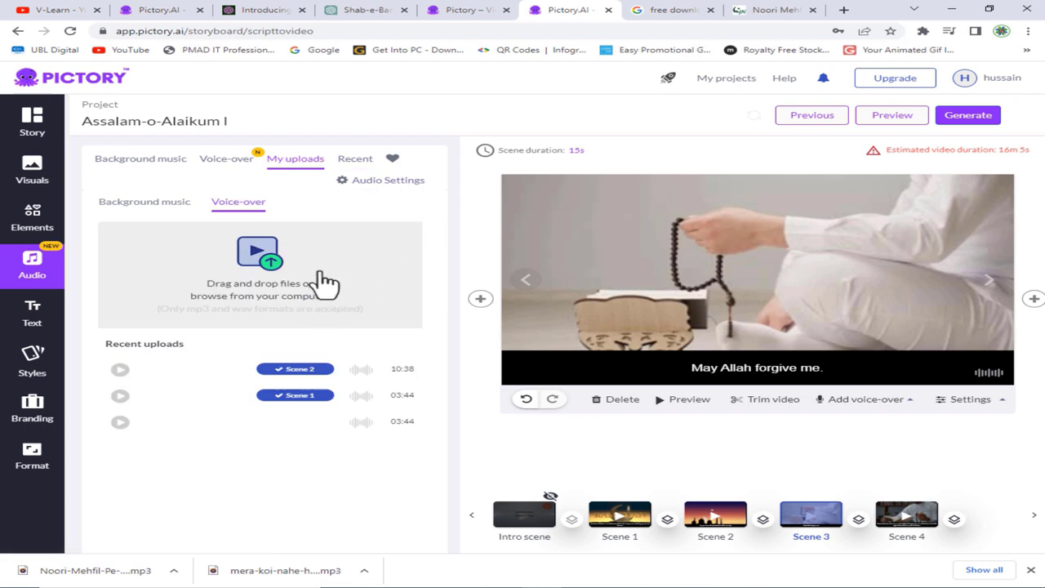
left_click(280, 267)
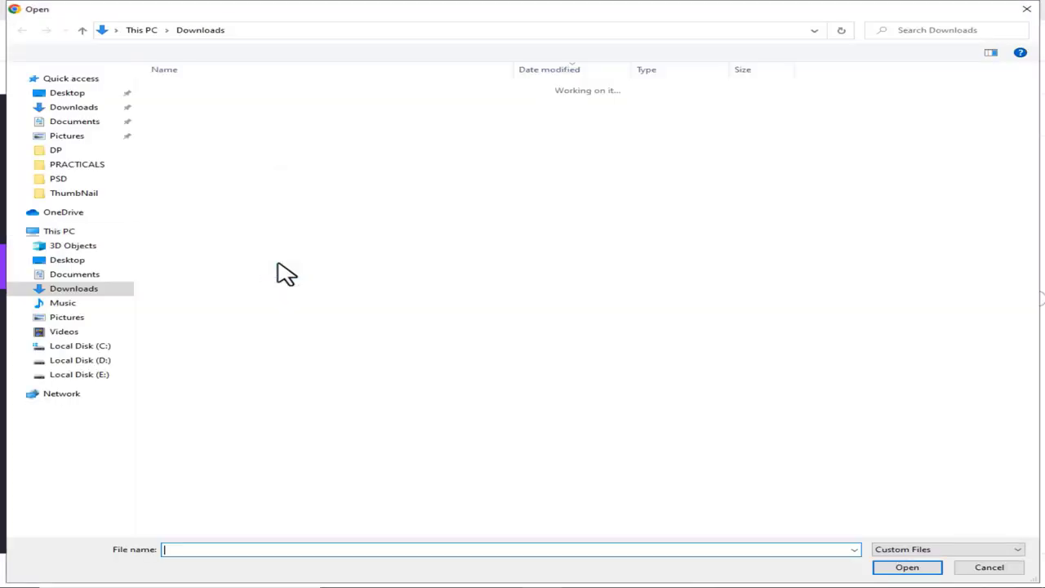
double_click(299, 106)
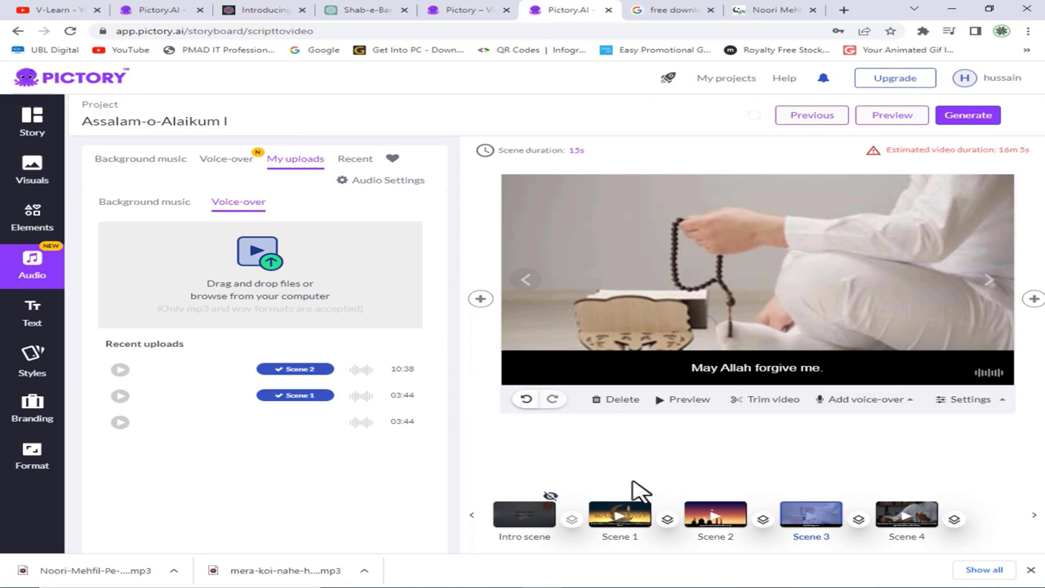
- Upload the Noori-Mehfil-Pe-Chadar-Siddique-Ismail audio file as a voice-over from Downloads
left_click(854, 402)
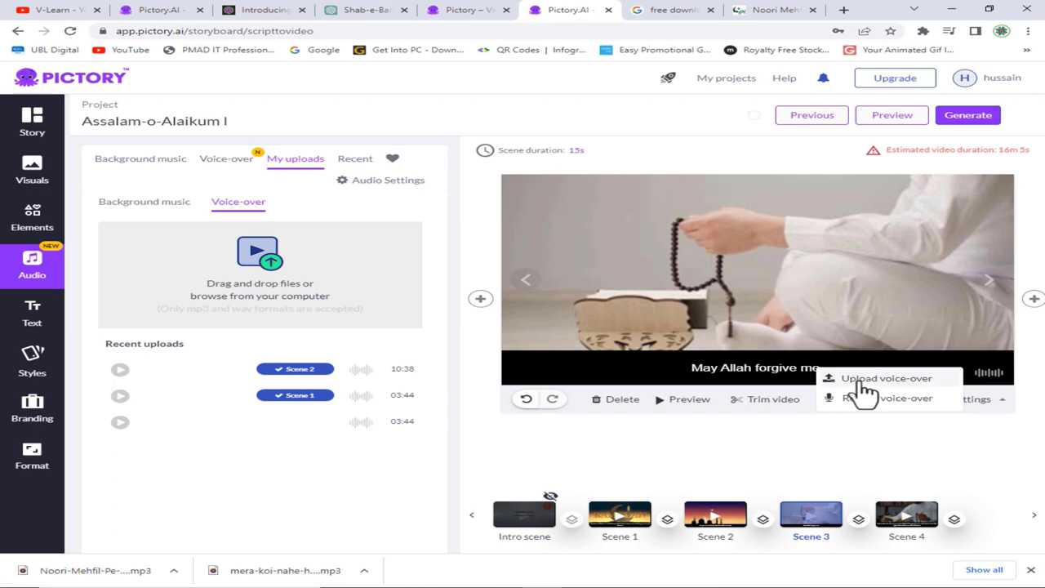
left_click(862, 379)
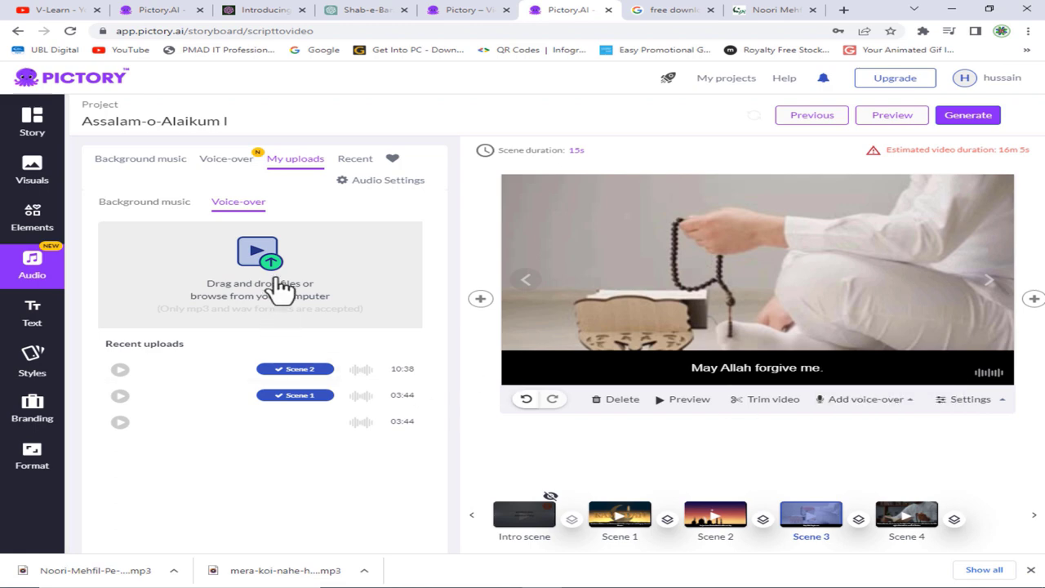
left_click(280, 282)
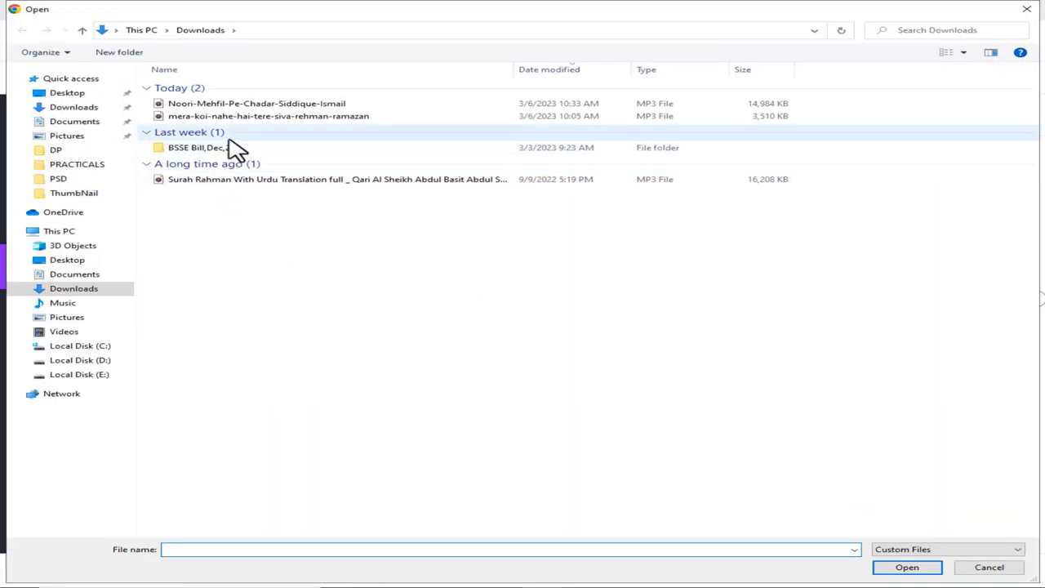
double_click(252, 107)
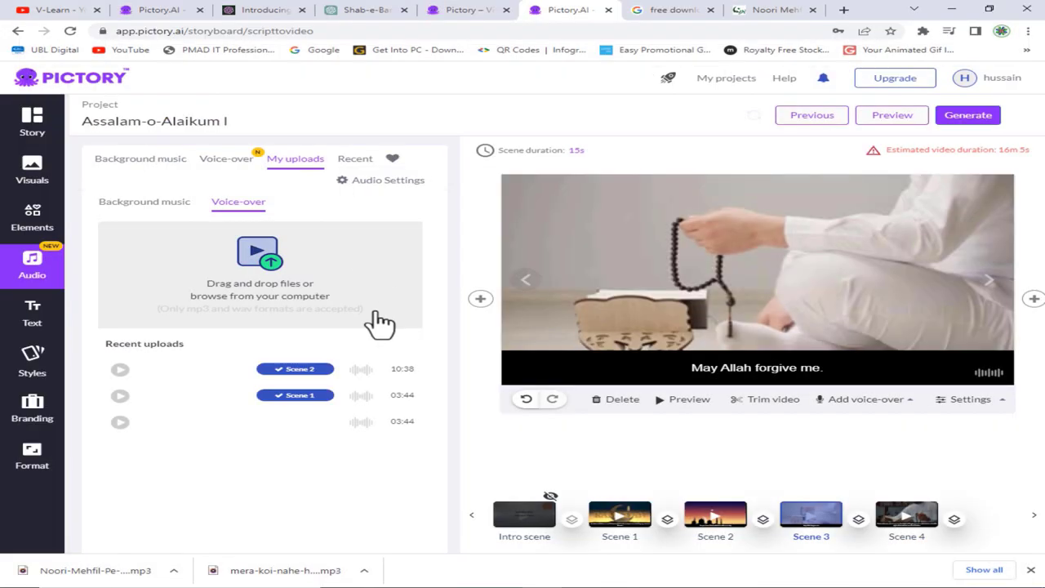
- Play the uploaded voice-over tracks in Recent uploads to compare them
left_click(120, 397)
left_click(122, 371)
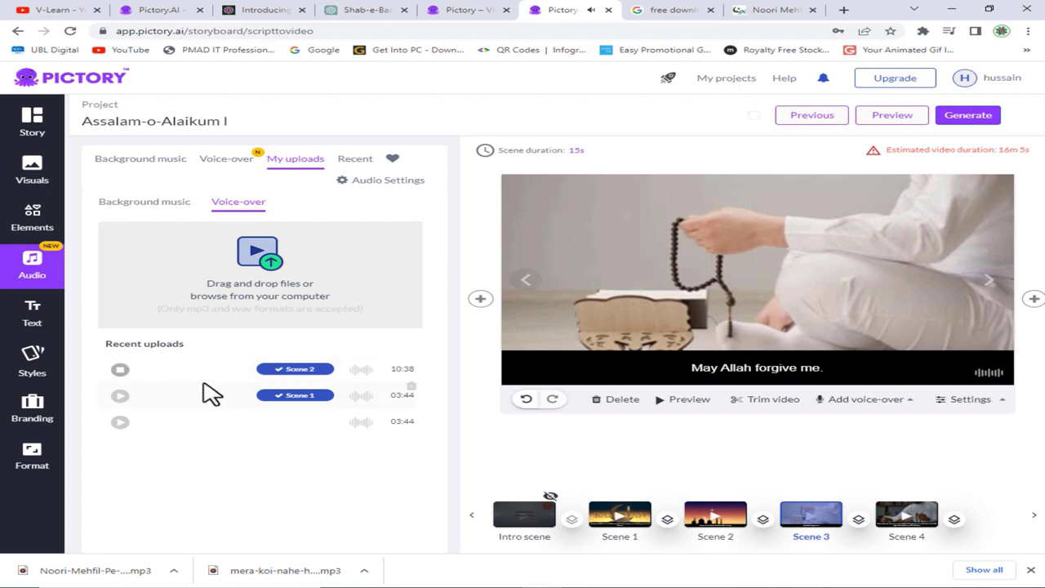
left_click(120, 371)
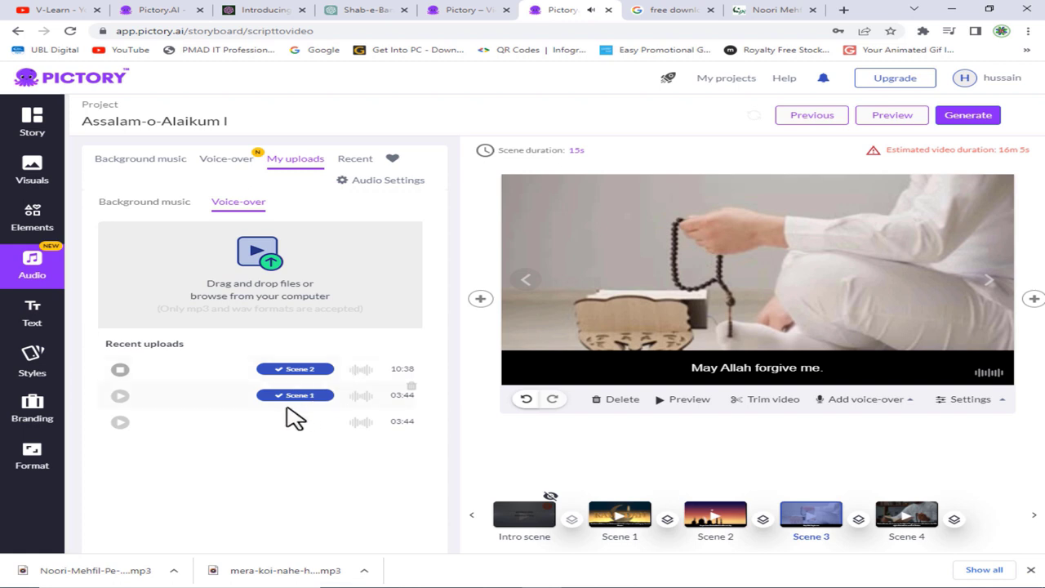
mouse_move(351, 435)
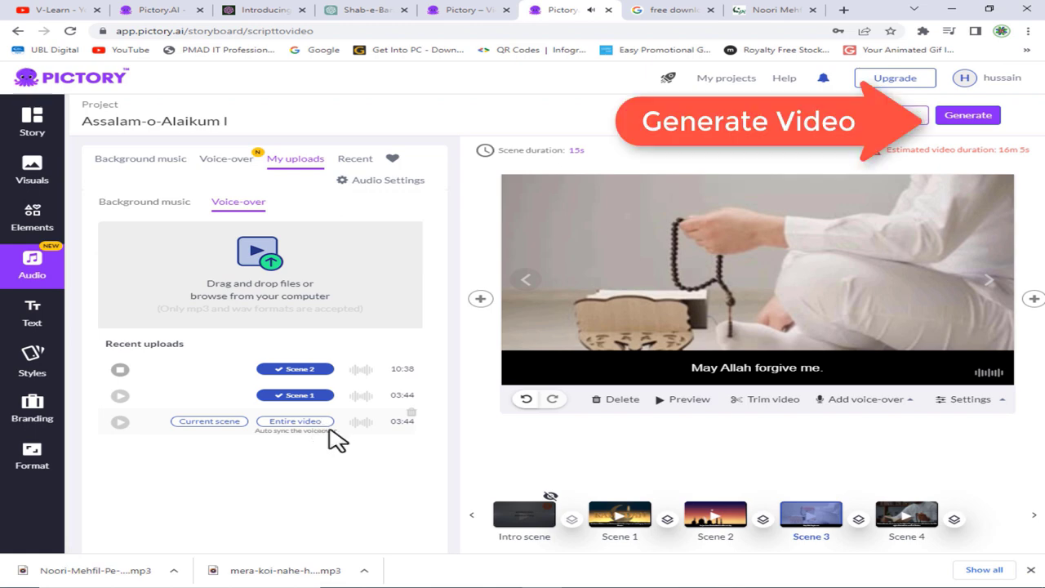
- Sync the third uploaded voice-over to the entire video, then switch to the 10:38 voice-over
left_click(294, 422)
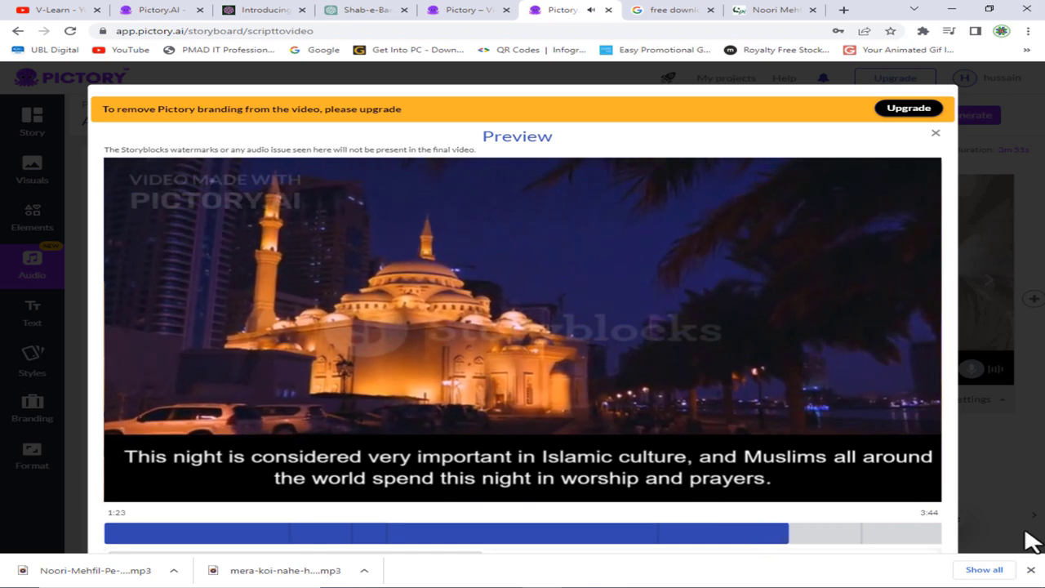
left_click(1030, 570)
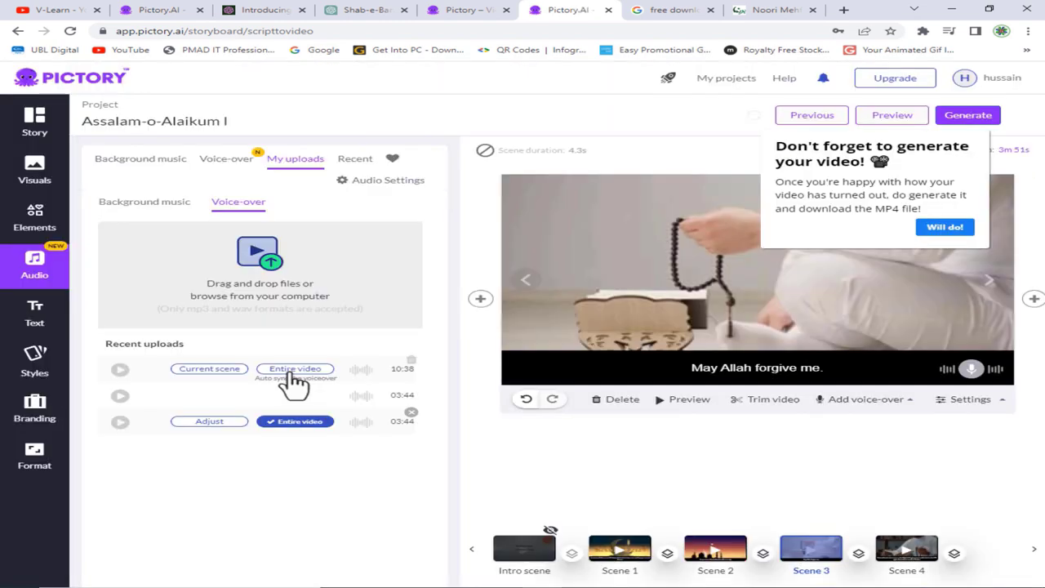
left_click(295, 368)
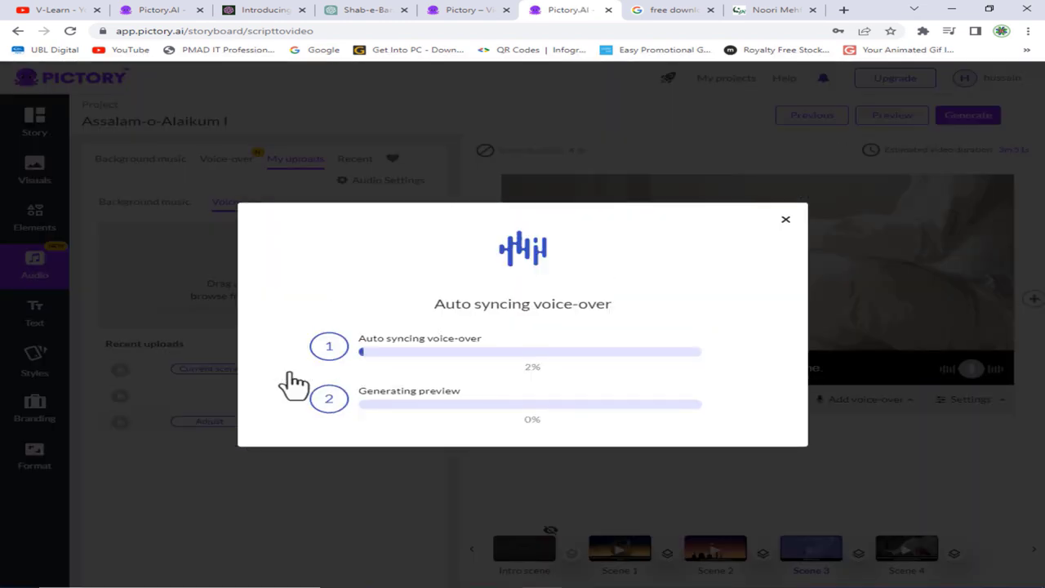